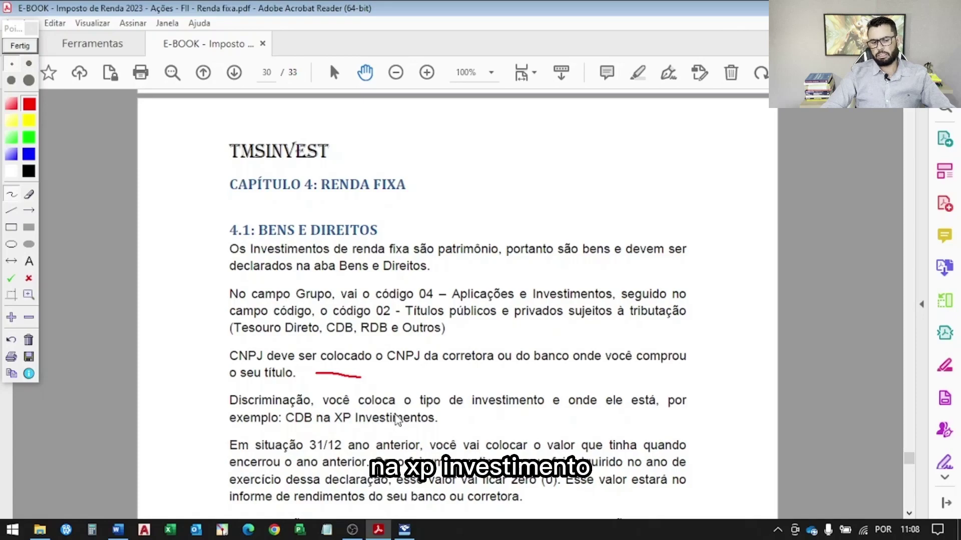
Clear the red mark from the e-book page and underline "31/12 ano anterior" in section 4.1 in red.
click(20, 46)
scroll(355, 331, down, 4)
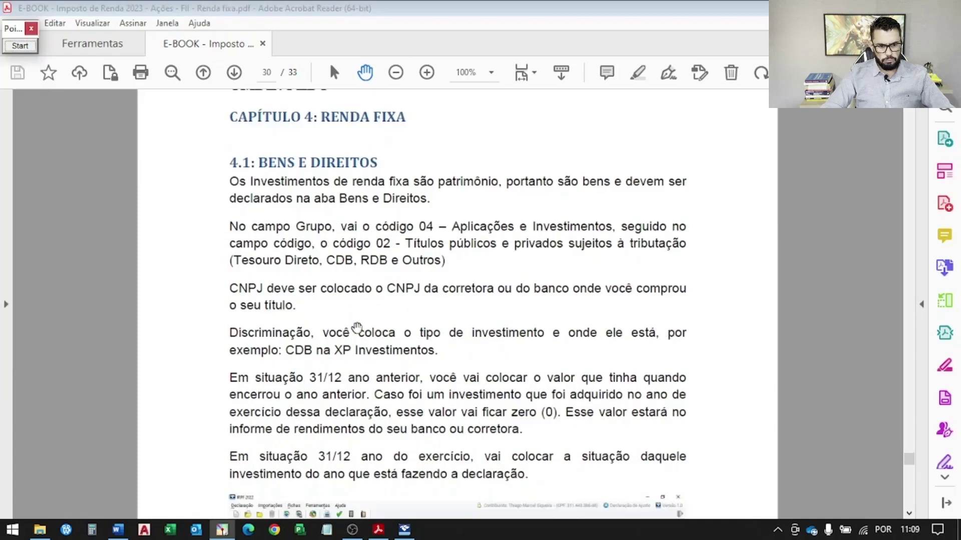
click(20, 45)
drag(315, 249, 419, 250)
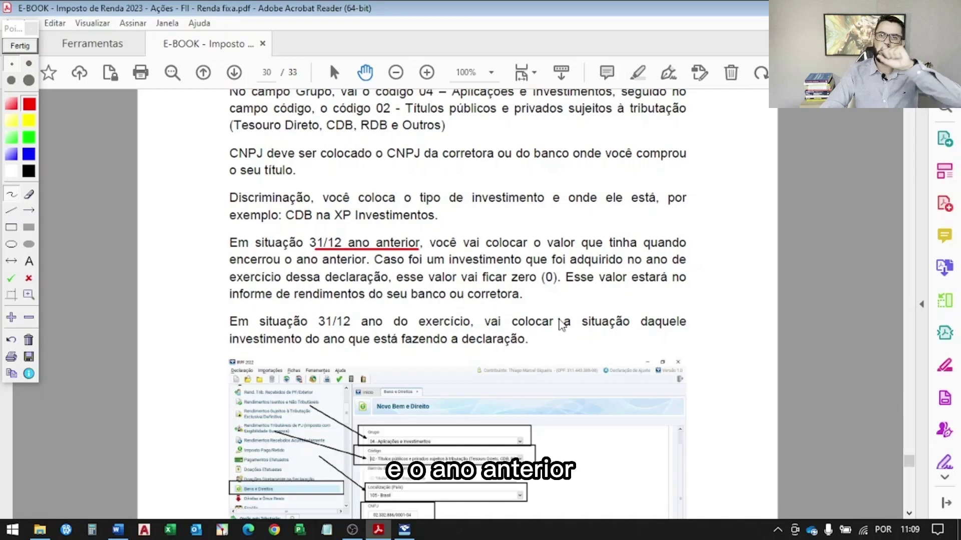
Mark the Grupo, Código, Localização, CNPJ and Discriminação fields in the e-book's fixed-income example with short red strokes.
scroll(396, 235, up, 1)
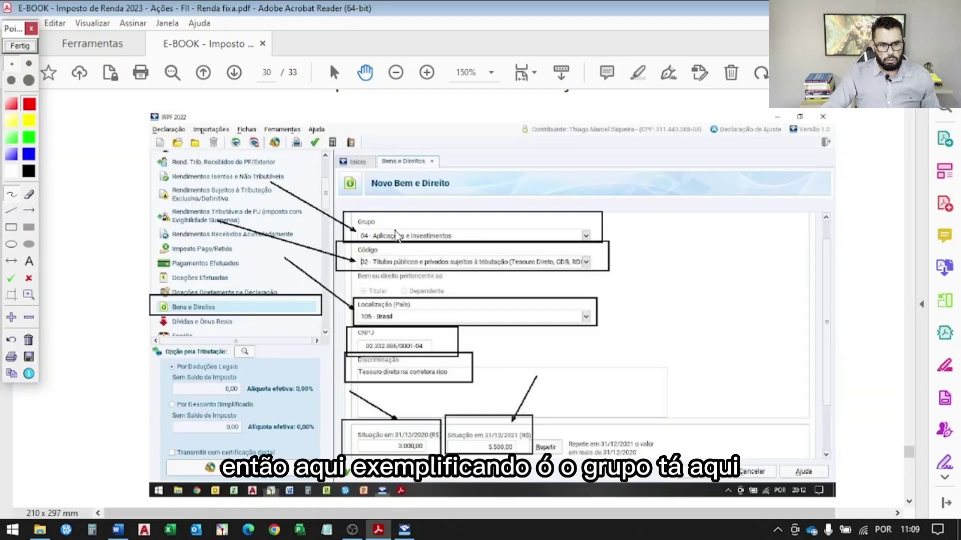
drag(478, 235, 504, 225)
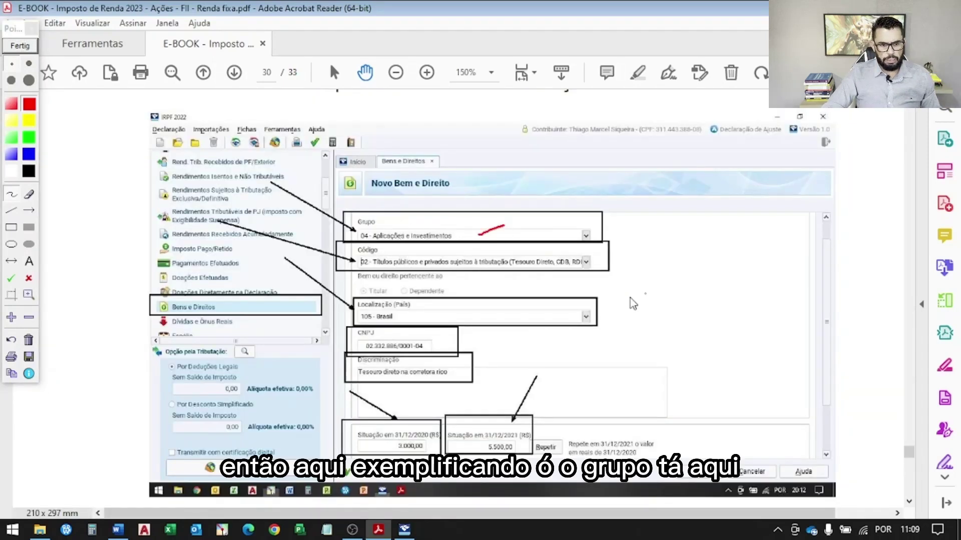
drag(428, 262, 464, 259)
mouse_move(409, 317)
mouse_down()
mouse_move(461, 315)
mouse_move(494, 339)
mouse_up()
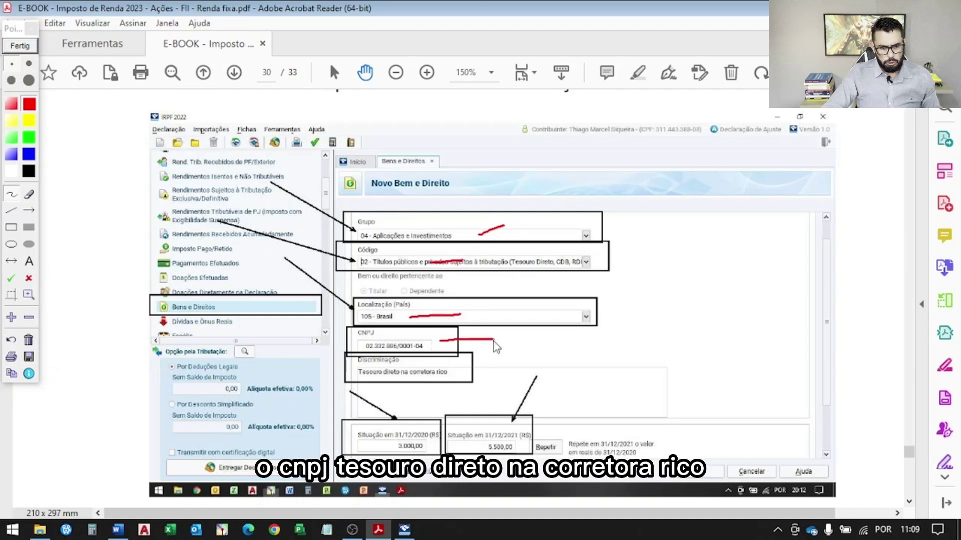
drag(466, 373, 497, 369)
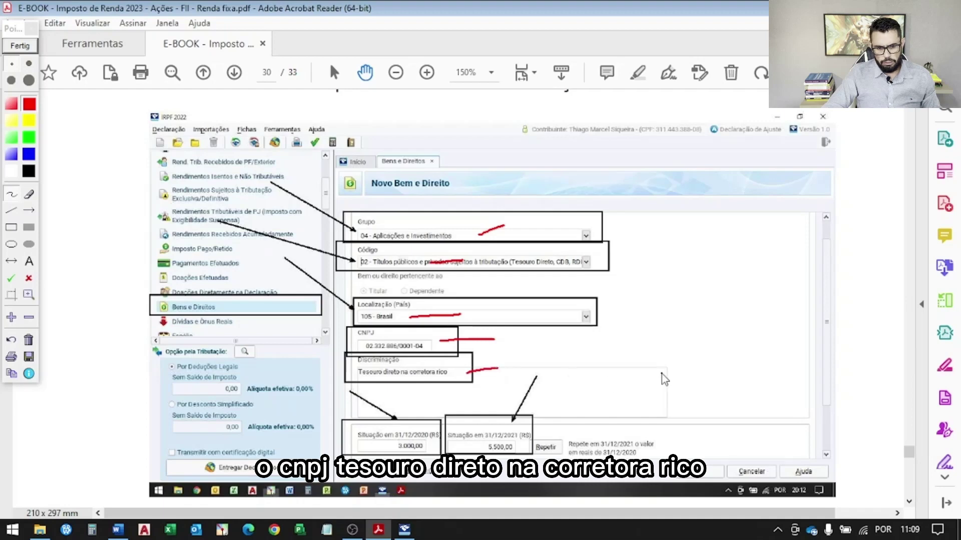
Circle the example's "Situação em 31/12/2020" box in red and underline the year-end labels for 2020 and 2021.
mouse_move(413, 440)
mouse_down()
mouse_move(372, 406)
mouse_move(338, 452)
mouse_move(398, 464)
mouse_move(408, 389)
mouse_up()
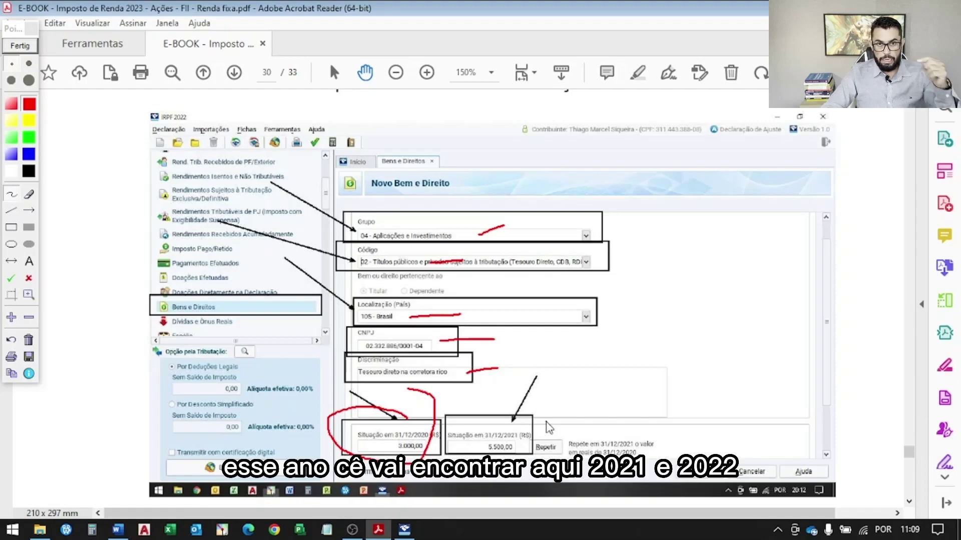
drag(415, 441, 434, 439)
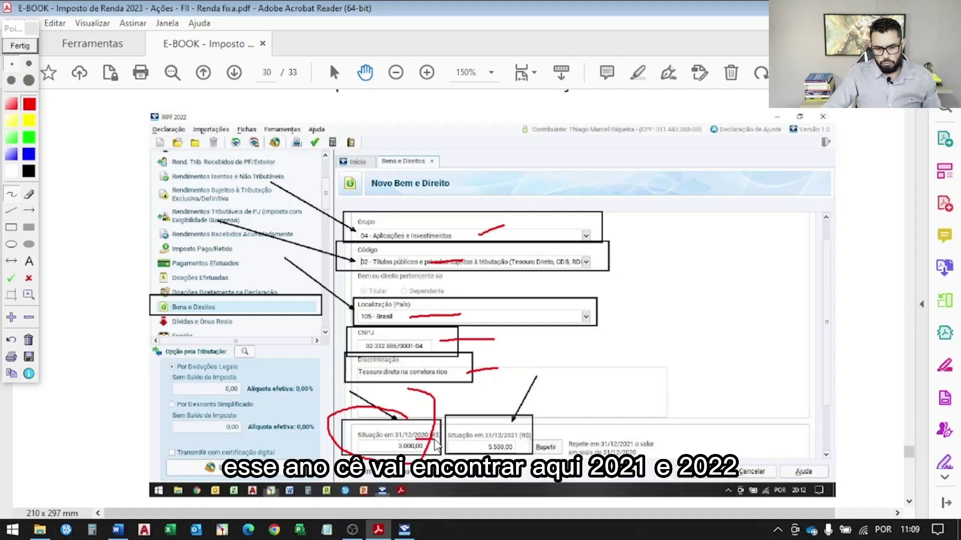
drag(501, 437, 529, 435)
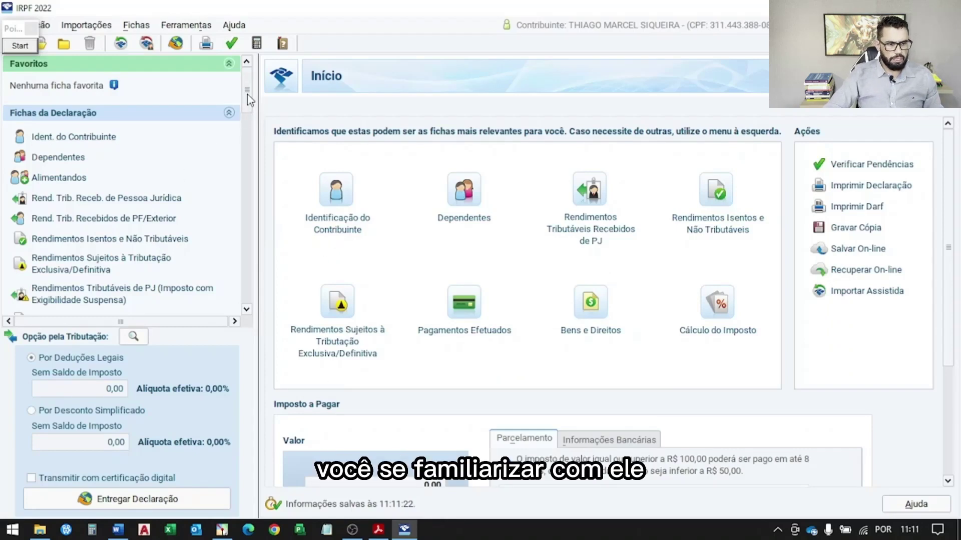
Mark the Fichas da Declaração list in IRPF 2022 with a freehand stroke, and end the annotation mode.
click(21, 47)
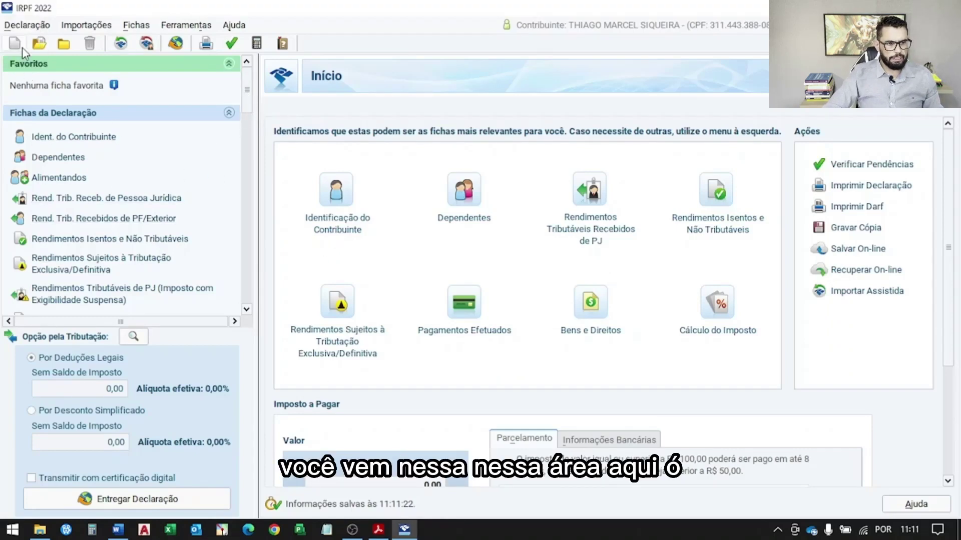
mouse_move(193, 114)
mouse_down()
mouse_move(272, 240)
mouse_move(224, 104)
mouse_up()
click(27, 47)
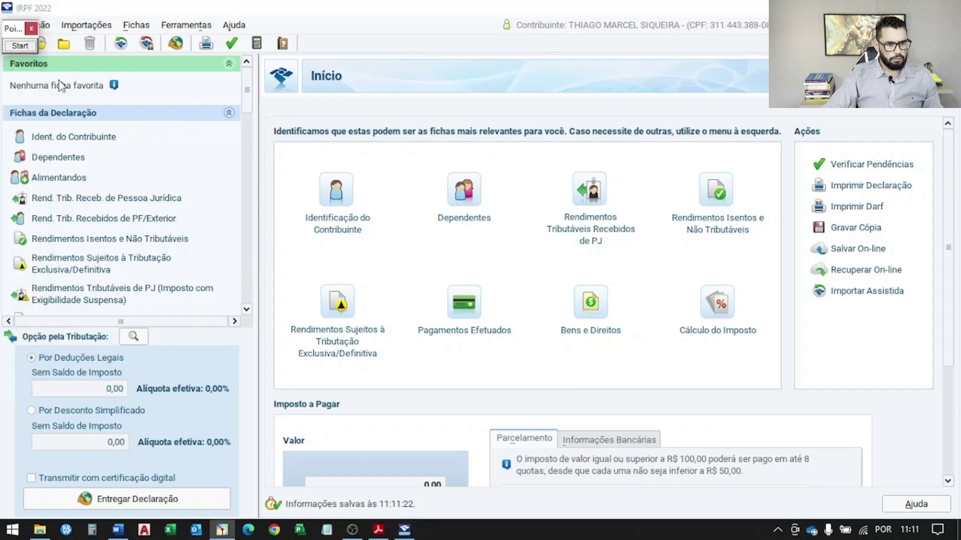
Start a new Bens e Direitos entry and set its group to 04 - Aplicações e Investimentos.
drag(247, 80, 250, 97)
scroll(150, 147, down, 6)
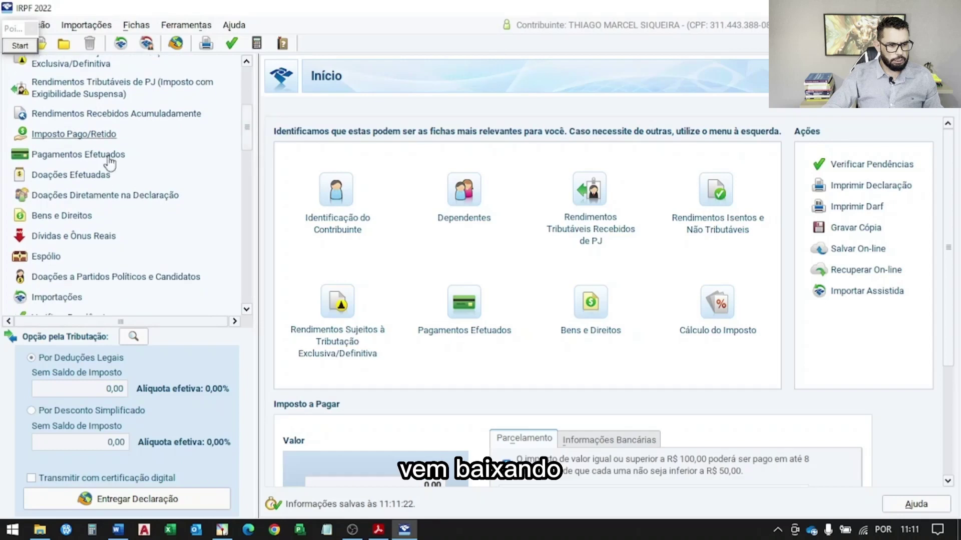
click(73, 224)
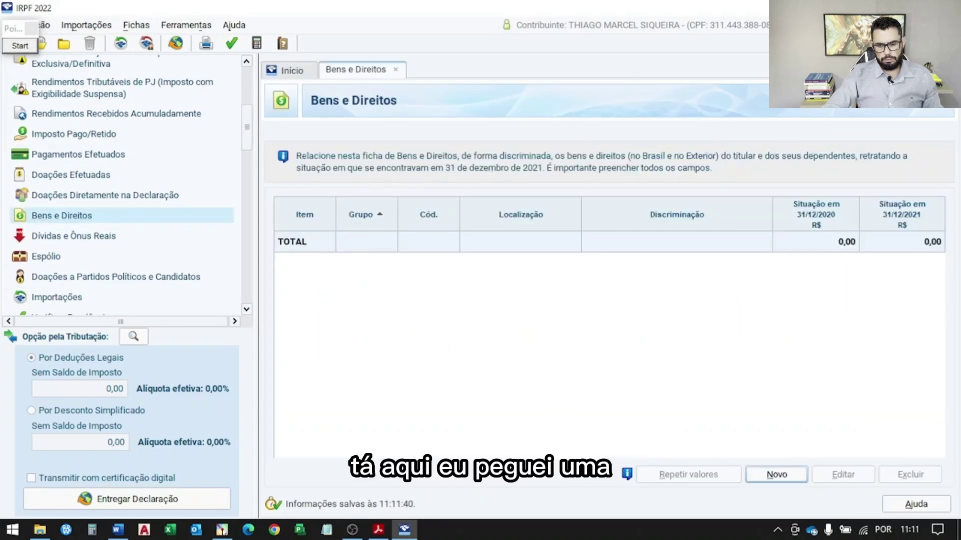
click(776, 475)
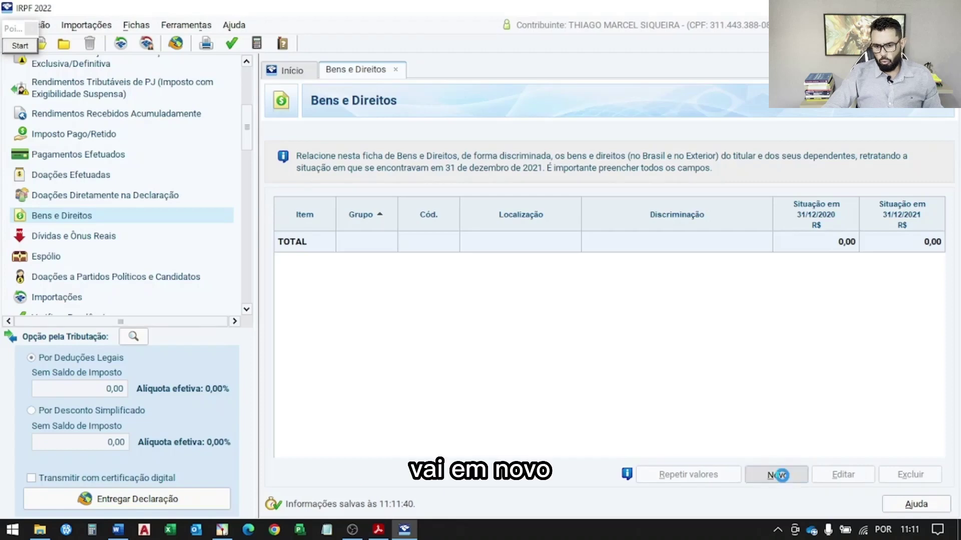
click(611, 210)
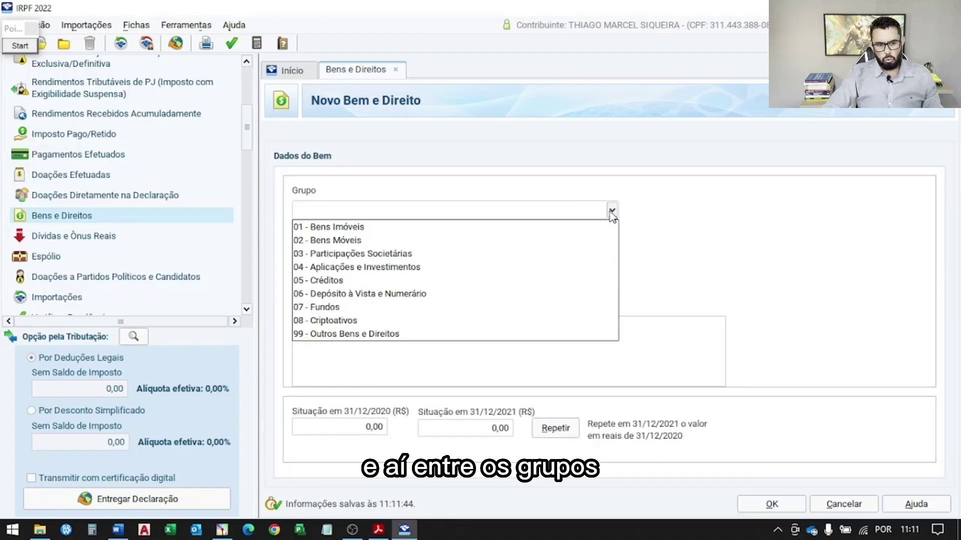
click(395, 269)
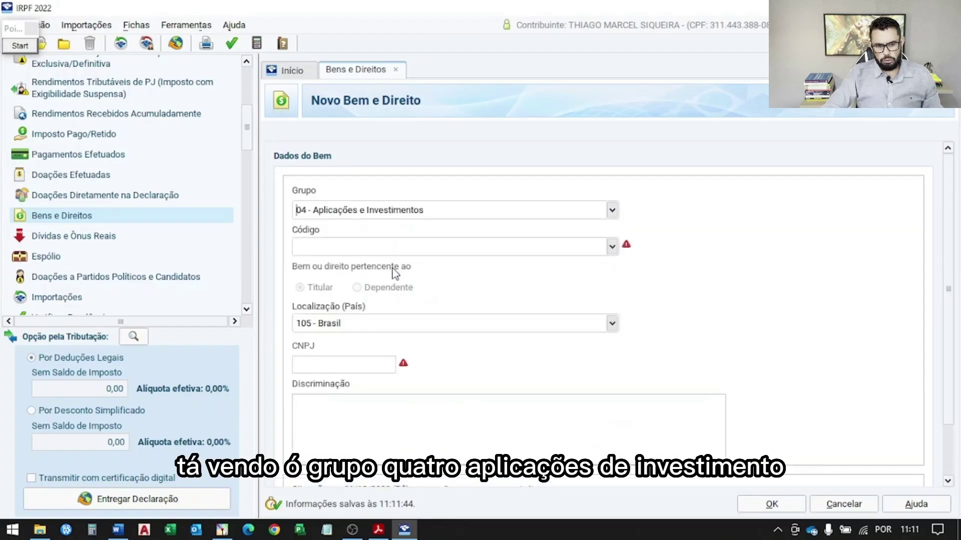
Check the code in the e-book's example and set the entry's code in IRPF 2022 to 02 - Títulos públicos e privados sujeitos à tributação.
click(611, 249)
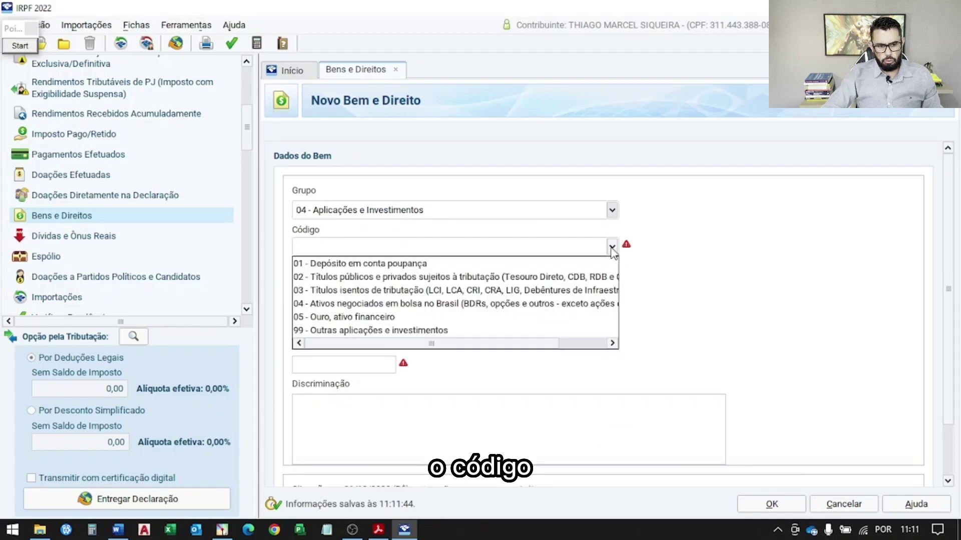
key(alt+Tab)
key(alt+Tab)
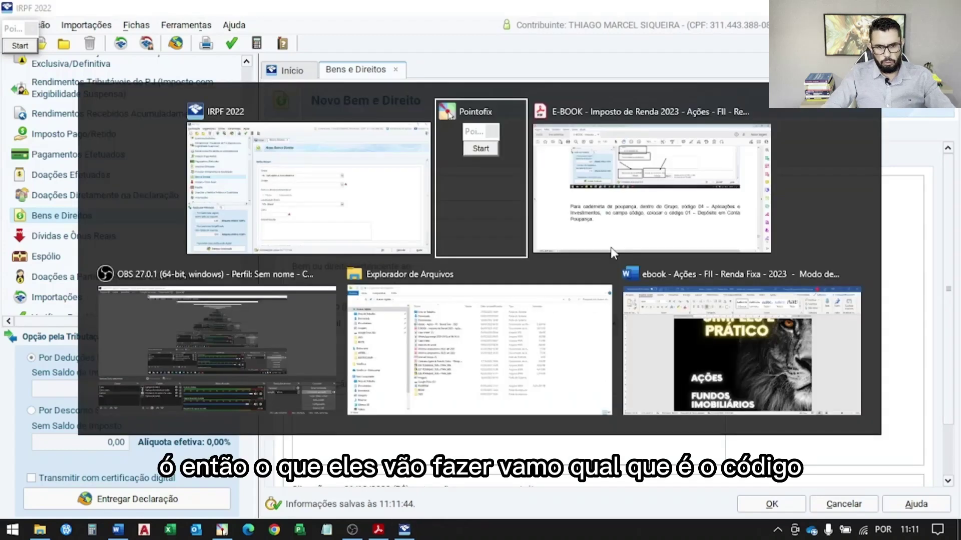
scroll(467, 346, up, 4)
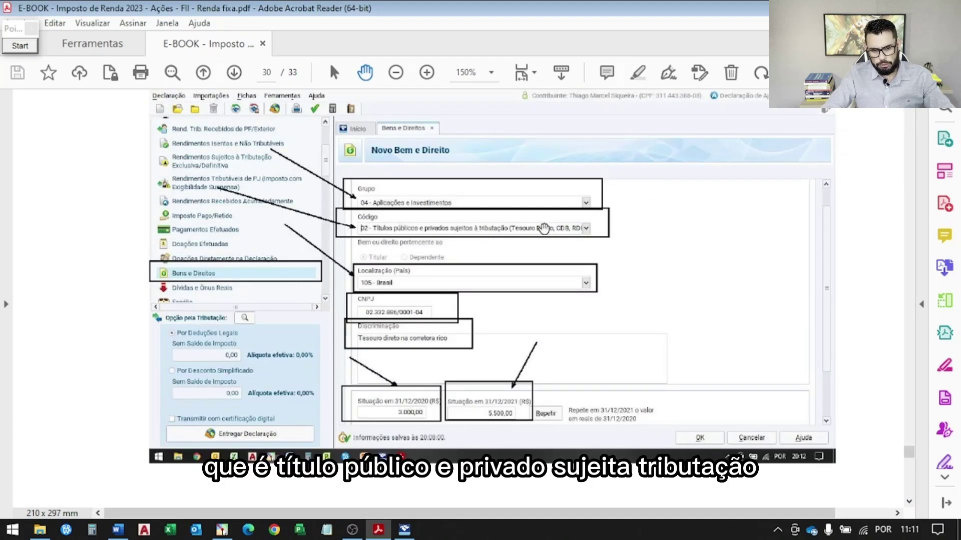
key(alt+Tab)
click(611, 246)
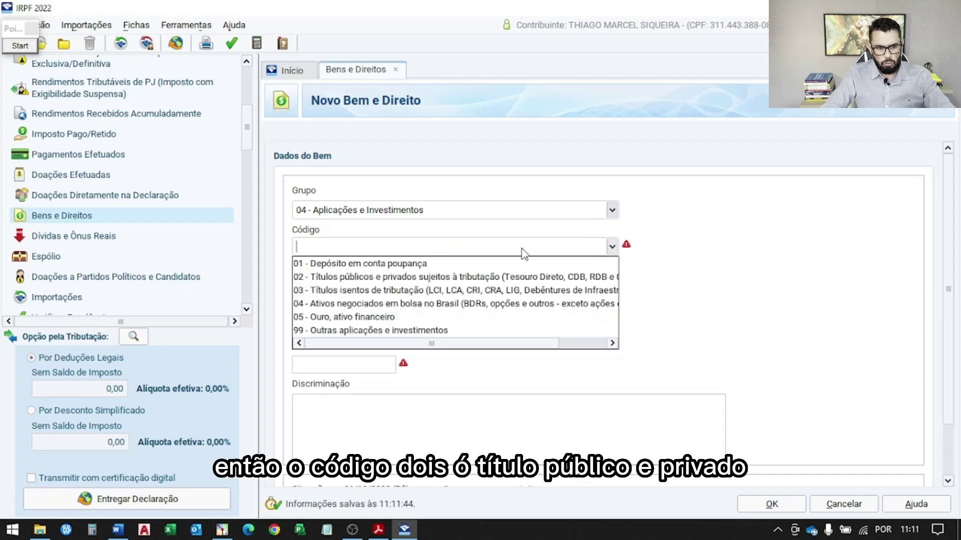
click(364, 272)
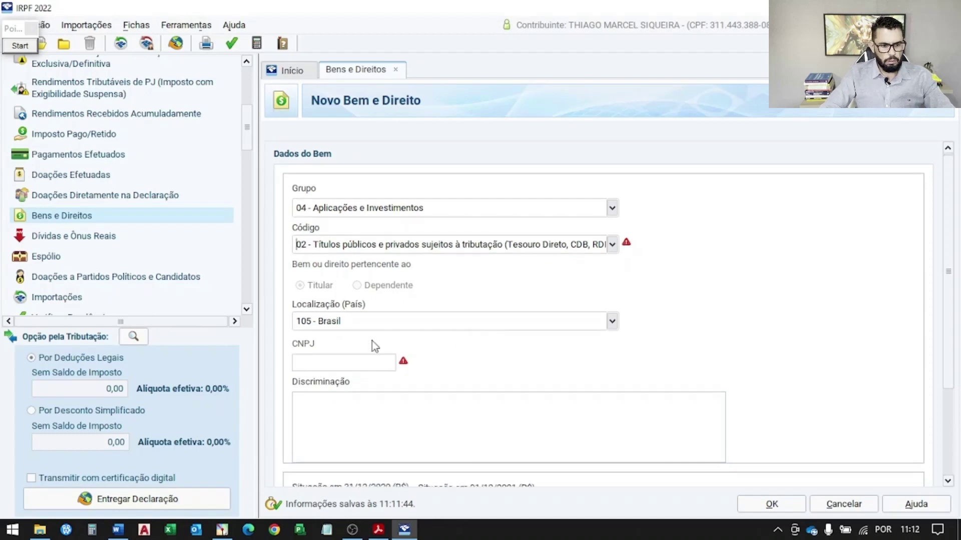
Leave CNPJ and Discriminação blank and set "Situação em 31/12/2020" to 1.000,00.
click(359, 366)
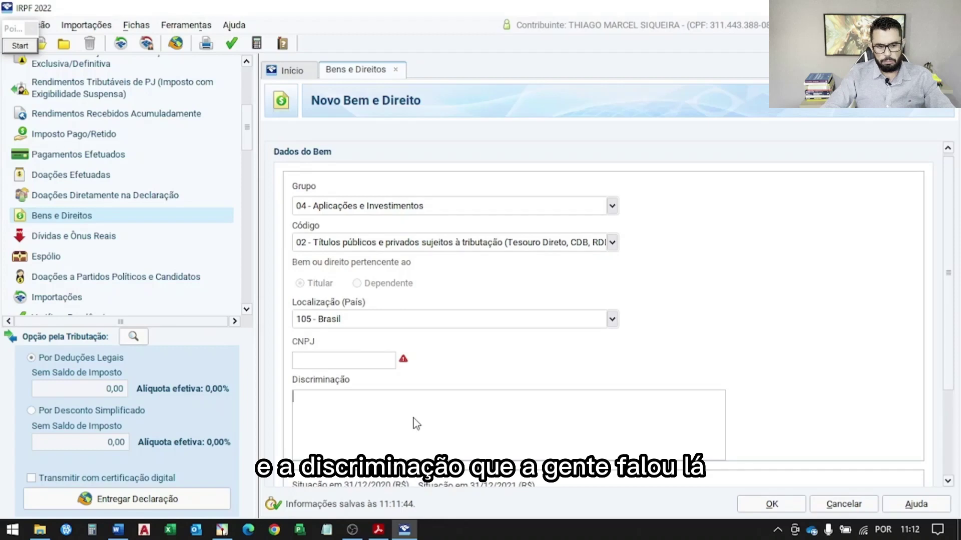
scroll(949, 235, down, 3)
click(358, 399)
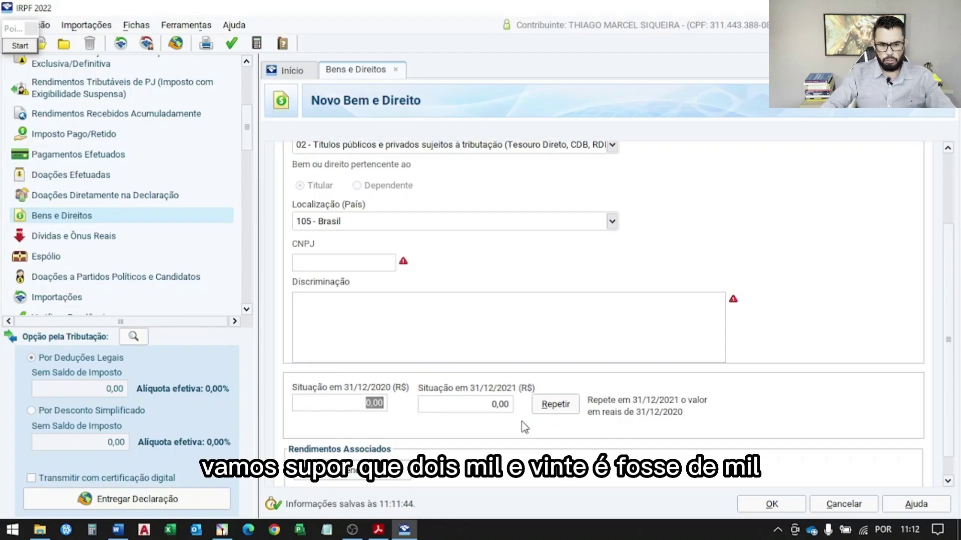
text(10)
key(Tab)
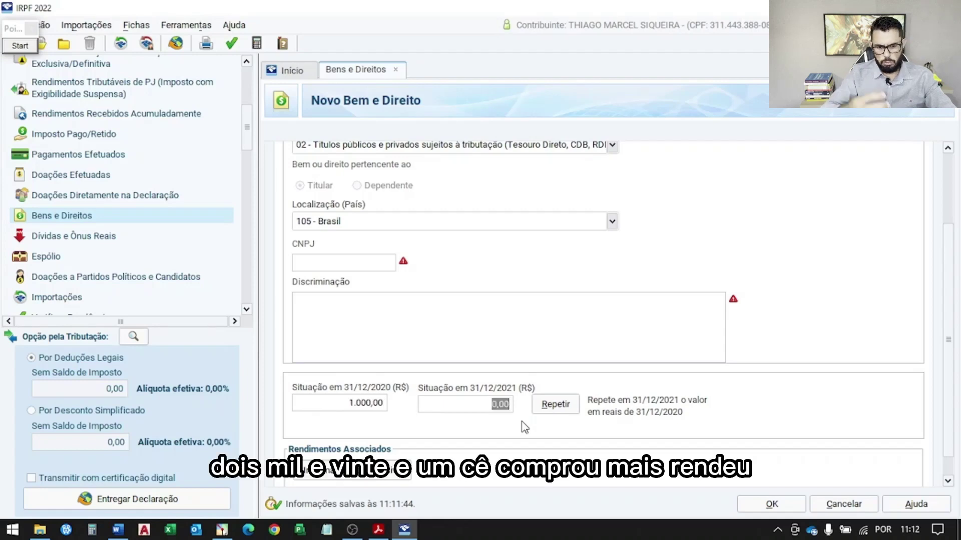
Set "Situação em 31/12/2021" to 1.500,00 for the new asset.
text(150)
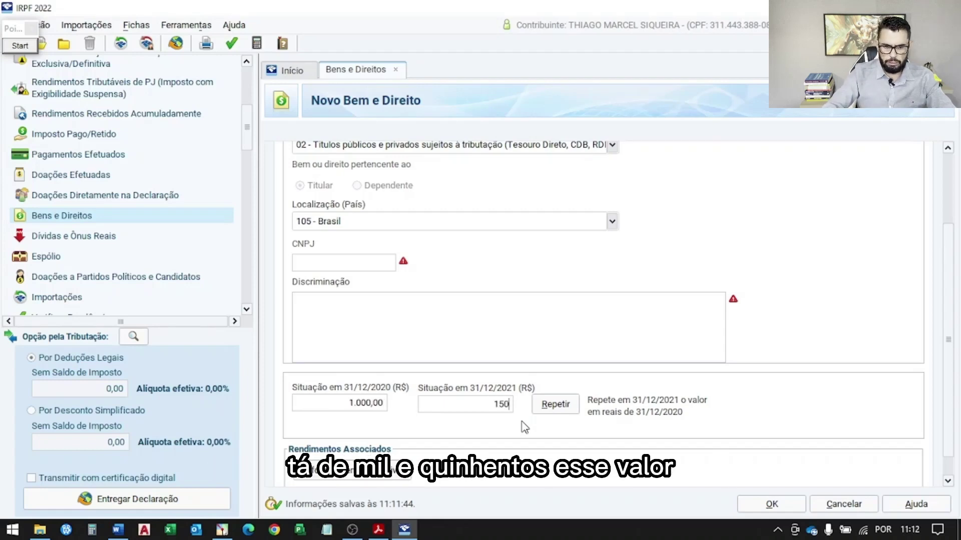
key(Tab)
click(499, 407)
text(1500)
key(Tab)
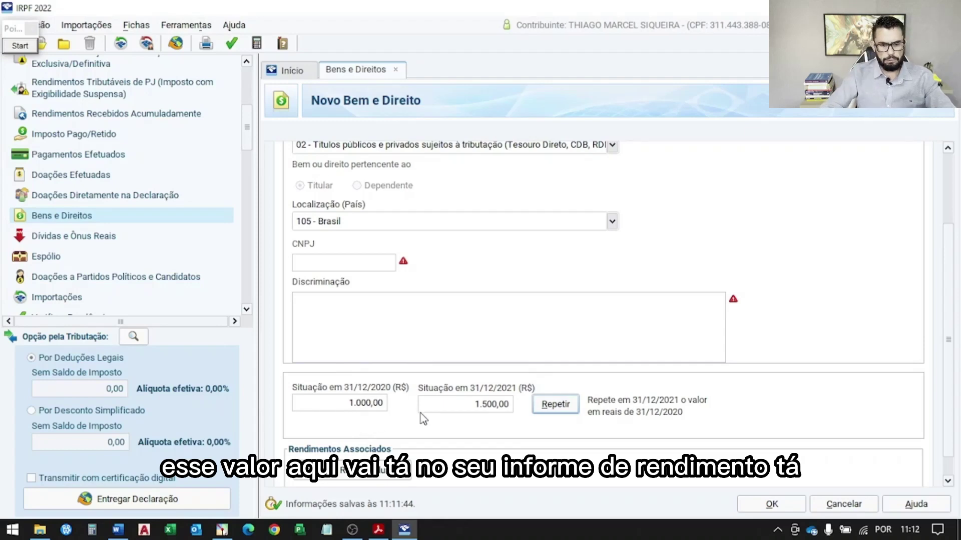
scroll(353, 450, down, 1)
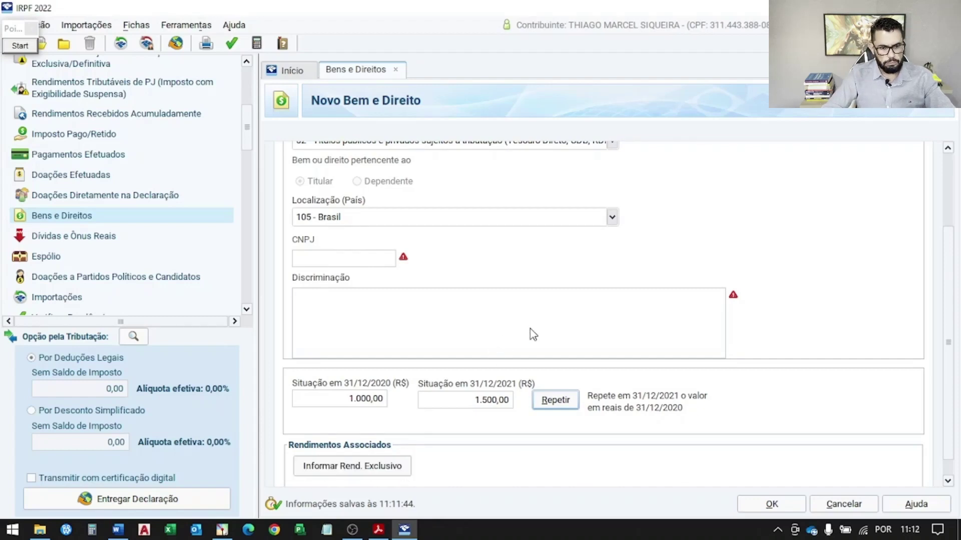
Switch to the e-book and review the savings account instructions, including the code, description and bank detail fields in the examples.
key(alt+Tab)
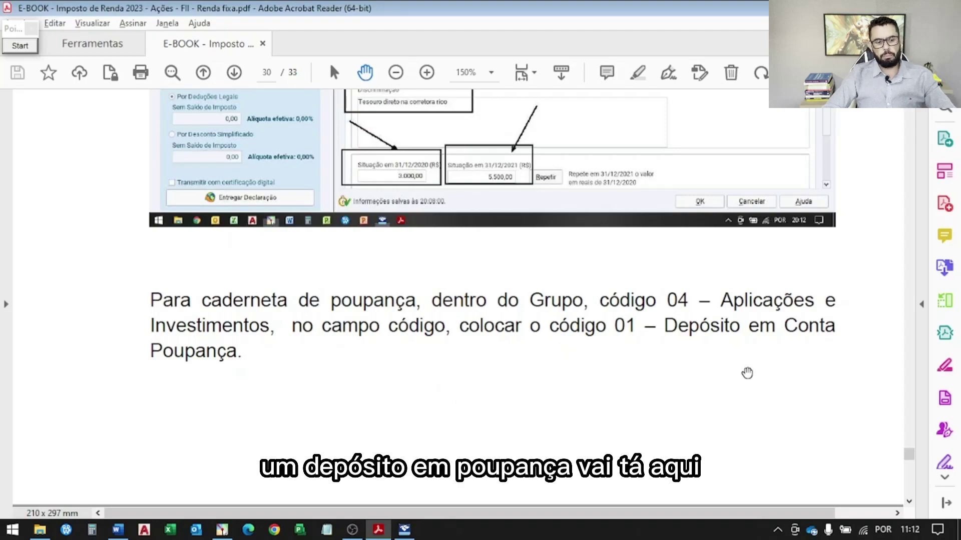
scroll(455, 321, down, 7)
scroll(453, 322, down, 5)
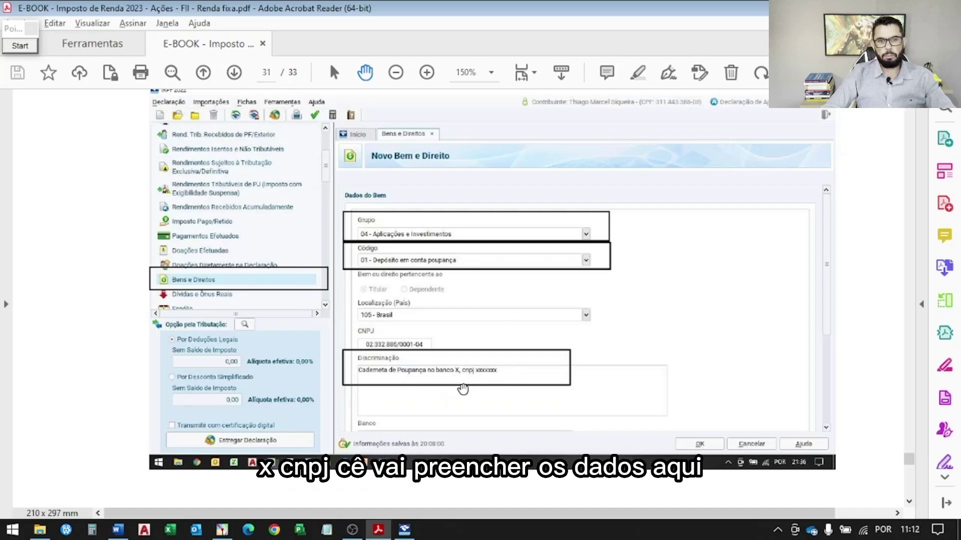
scroll(480, 396, down, 5)
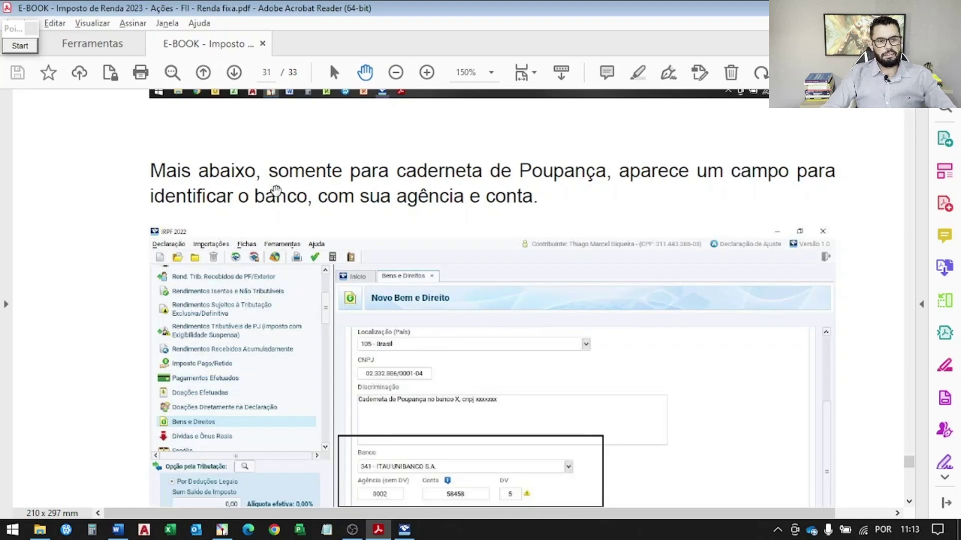
scroll(325, 204, down, 1)
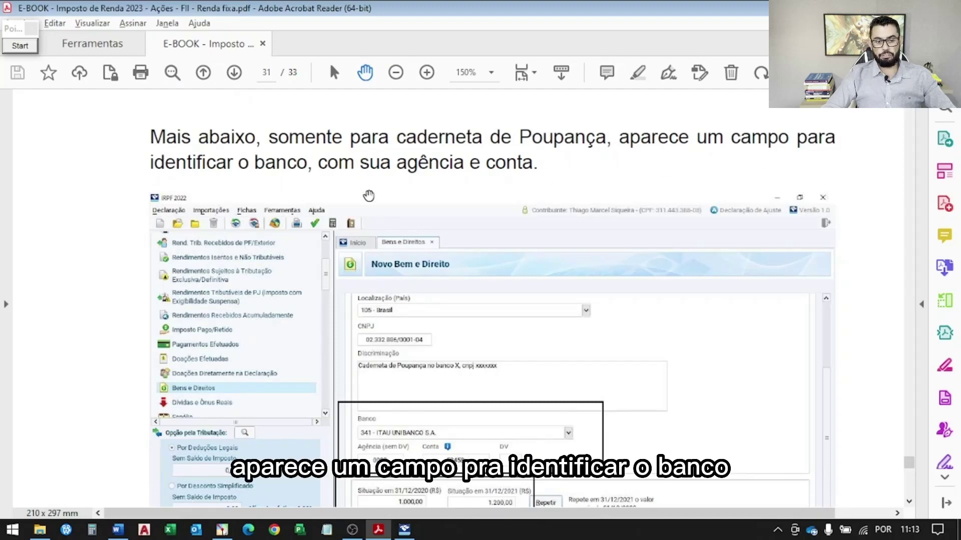
scroll(452, 215, down, 2)
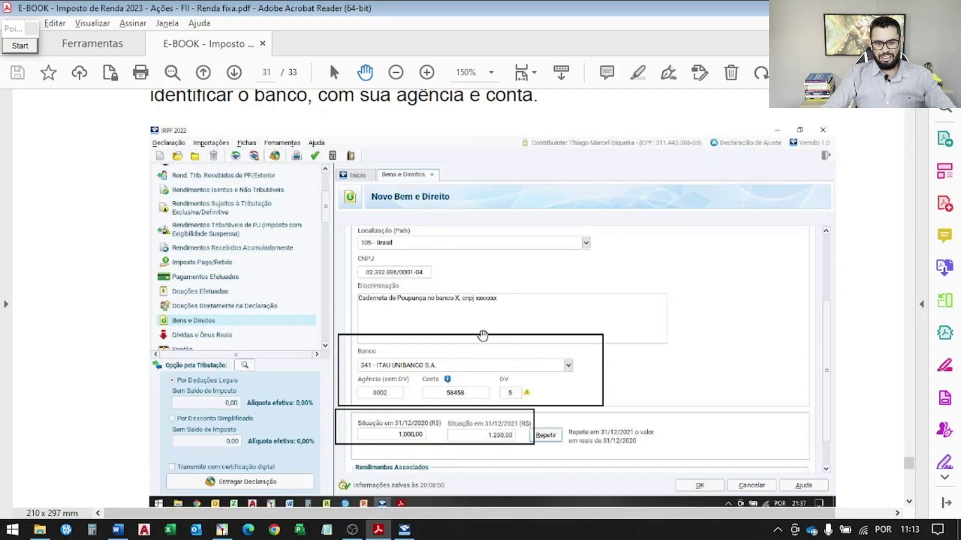
Circle the savings example's bank and year-end sections in red and underline the bank, branch and account fields.
click(22, 45)
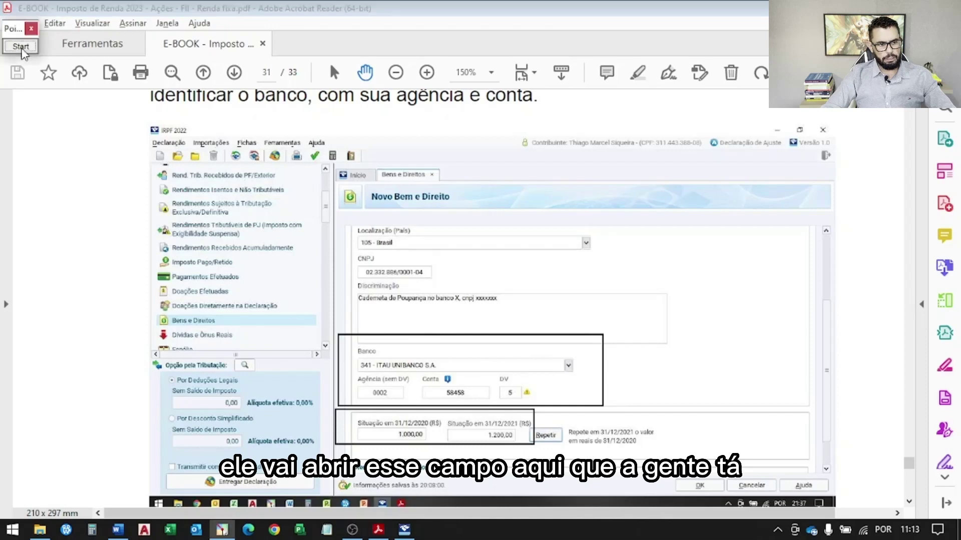
mouse_move(403, 320)
mouse_down()
mouse_move(358, 458)
mouse_move(622, 345)
mouse_move(405, 310)
mouse_up()
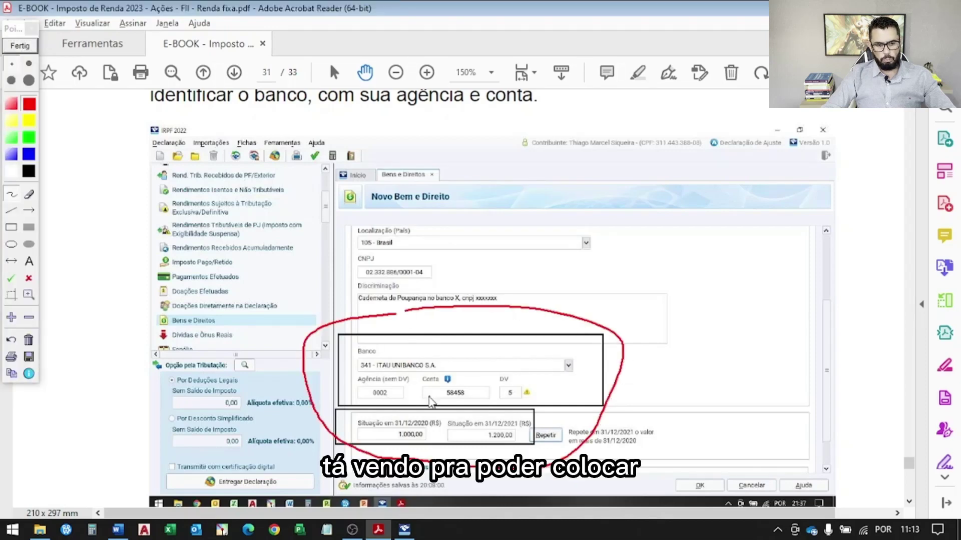
drag(359, 373, 452, 371)
drag(361, 402, 534, 397)
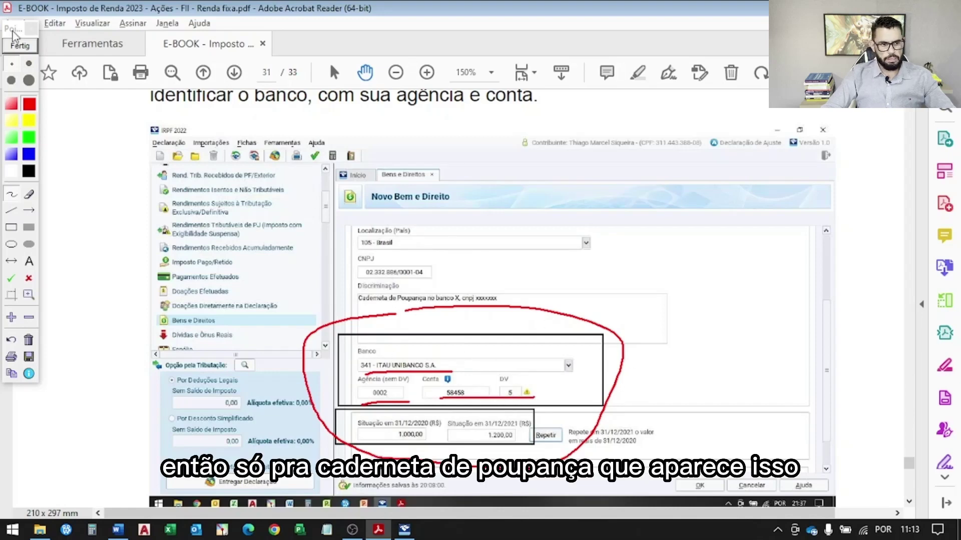
Clear the savings example marks and underline both 31/12 references in red in the e-book paragraph beneath the example.
click(21, 47)
scroll(444, 351, down, 5)
drag(549, 324, 611, 321)
drag(768, 311, 844, 311)
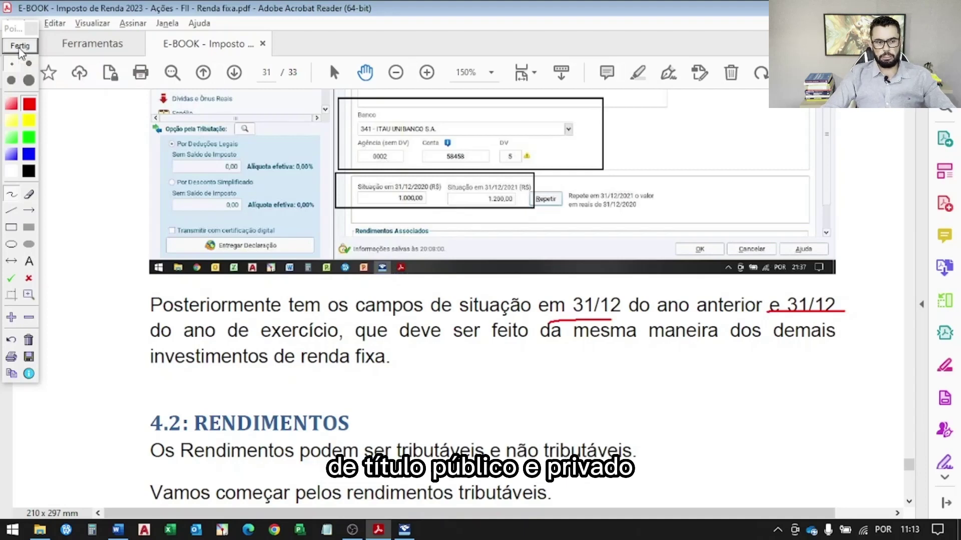
In section 4.2 Rendimentos, underline "ser tributáveis", "não tributáveis" and the line about starting with "rendimentos tributáveis" in red.
click(20, 47)
scroll(360, 295, down, 3)
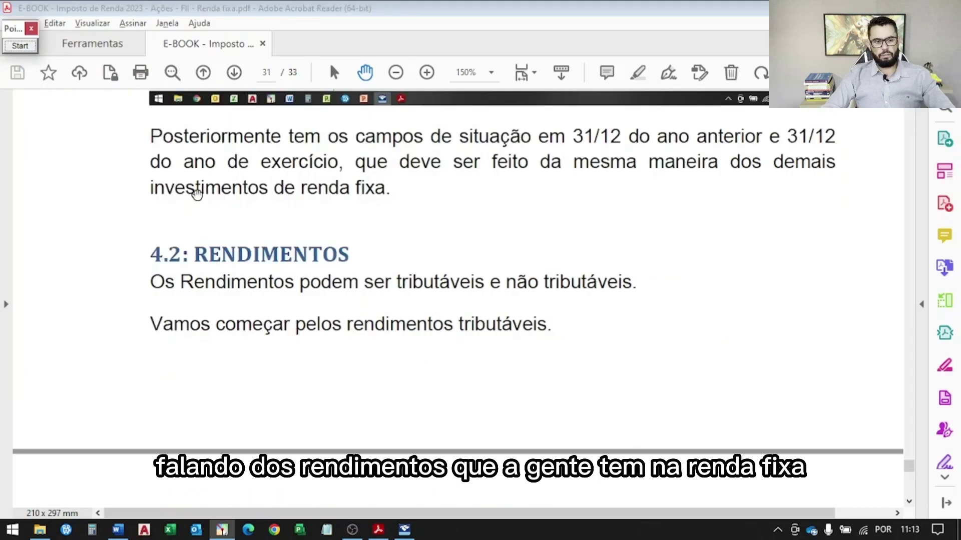
click(22, 47)
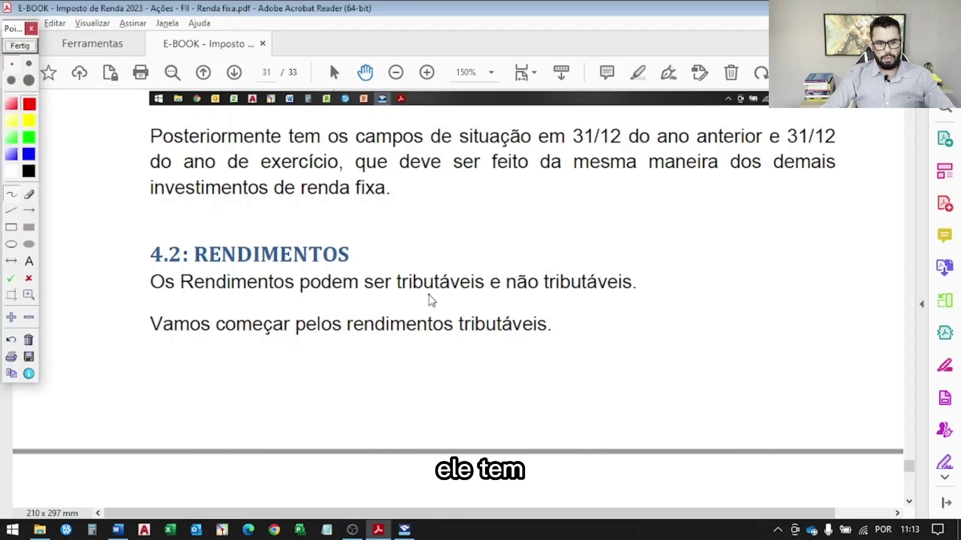
drag(376, 296, 632, 296)
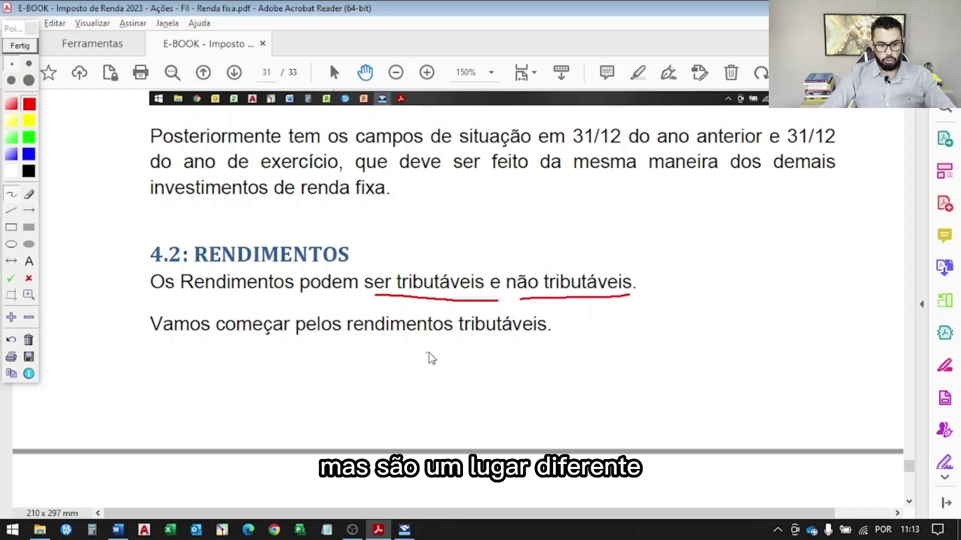
drag(374, 346, 630, 349)
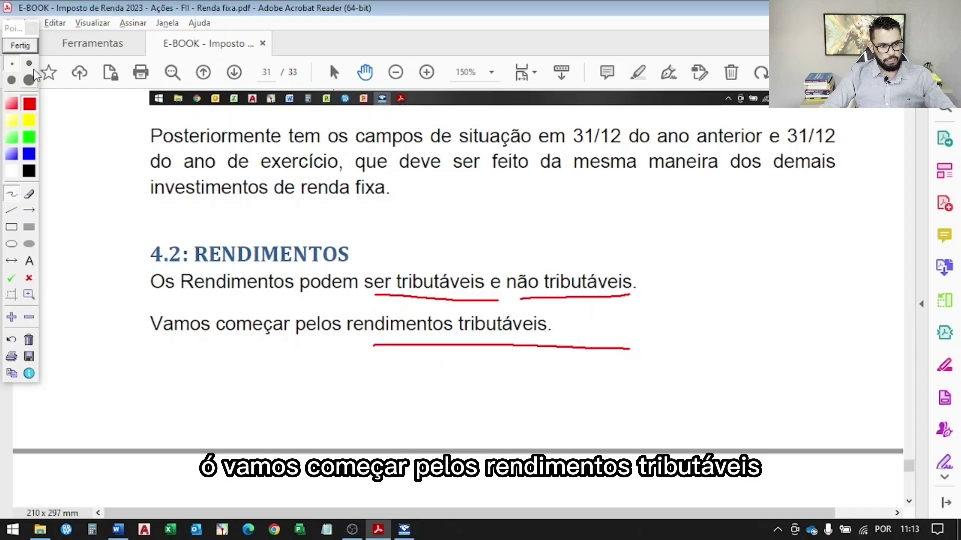
In the Itaú income statement example, underline "EXCLUSIVA" and circle the total of income subject to exclusive taxation in red.
click(20, 46)
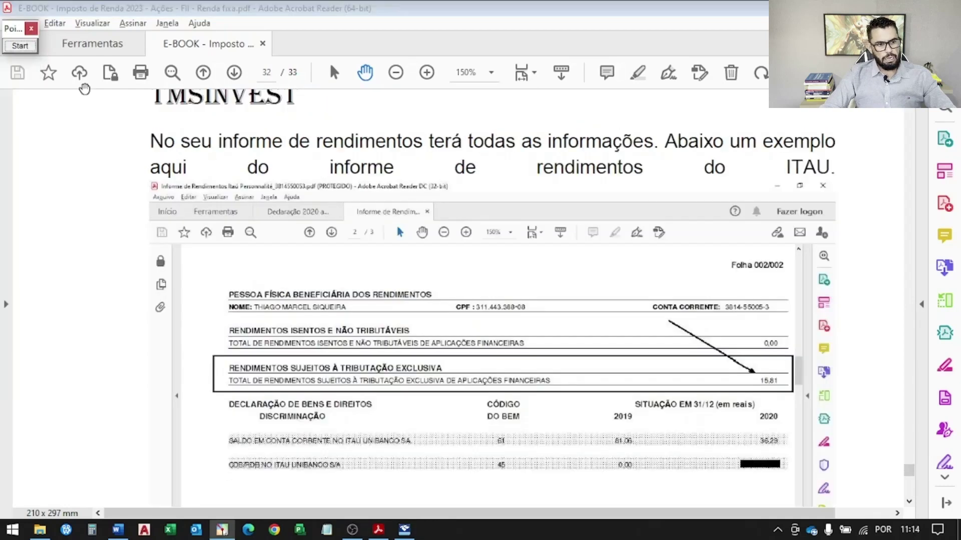
click(12, 48)
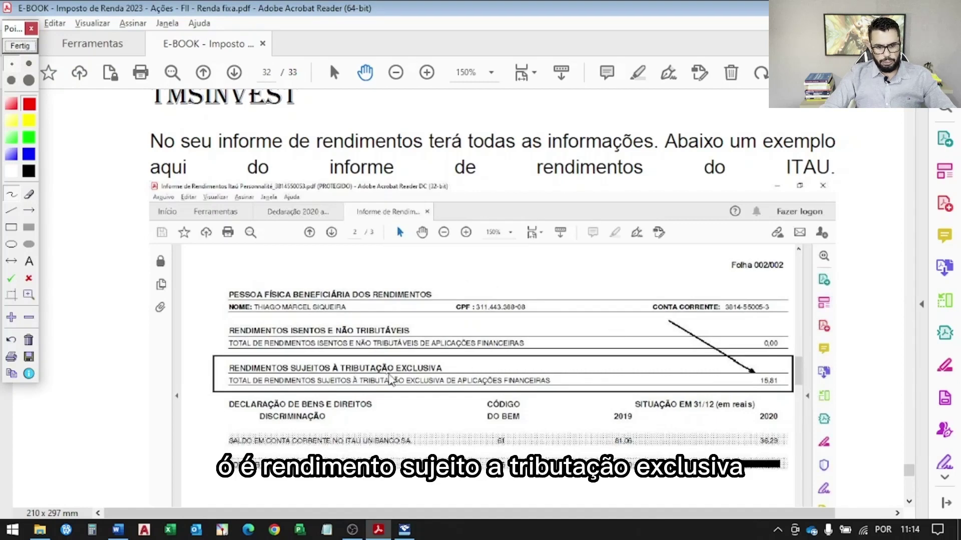
drag(401, 373, 455, 372)
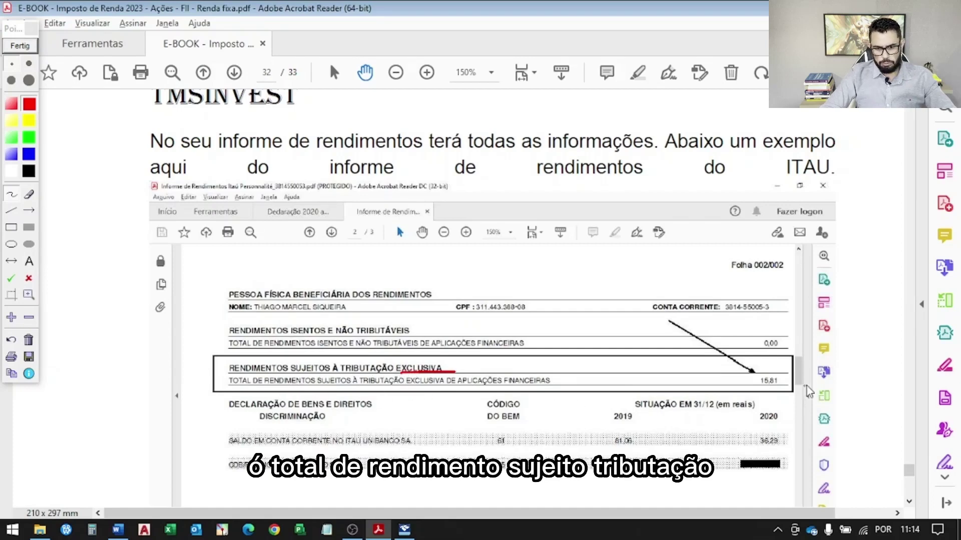
mouse_move(794, 368)
mouse_down()
mouse_move(755, 403)
mouse_move(798, 370)
mouse_move(792, 356)
mouse_up()
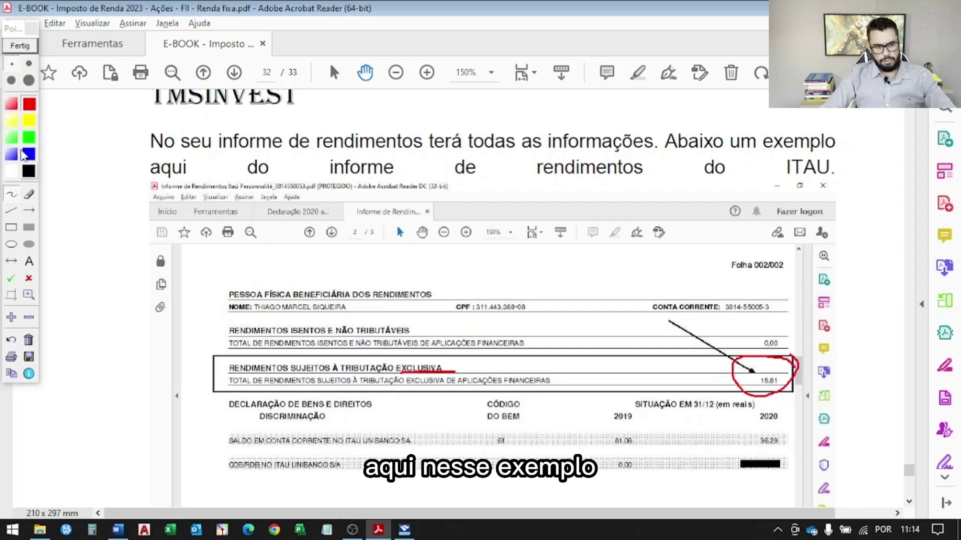
In the e-book's IRPF 2020 example, circle the "Rendimentos Sujeitos à Tributação Exclusiva/Definitiva" entry in red.
click(20, 46)
scroll(425, 415, down, 10)
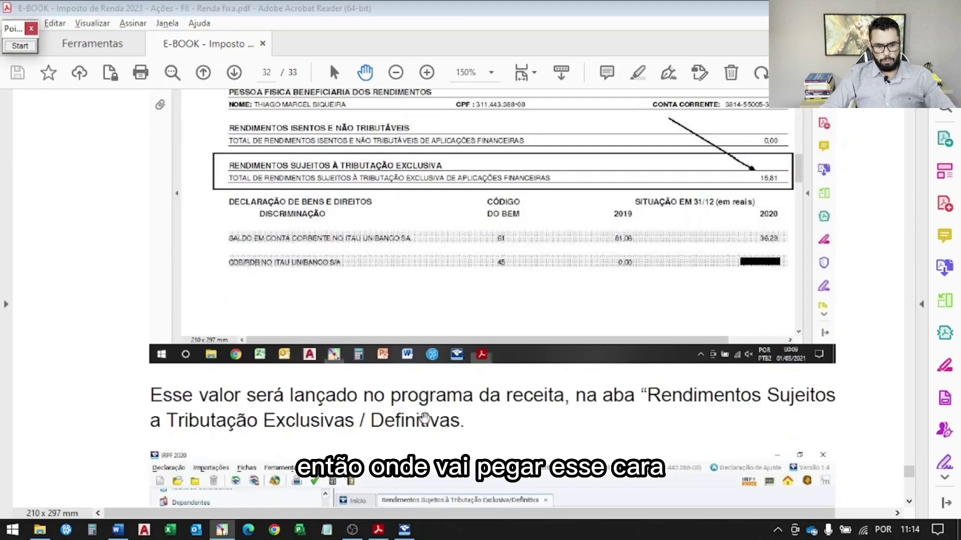
scroll(425, 417, down, 3)
scroll(451, 379, down, 1)
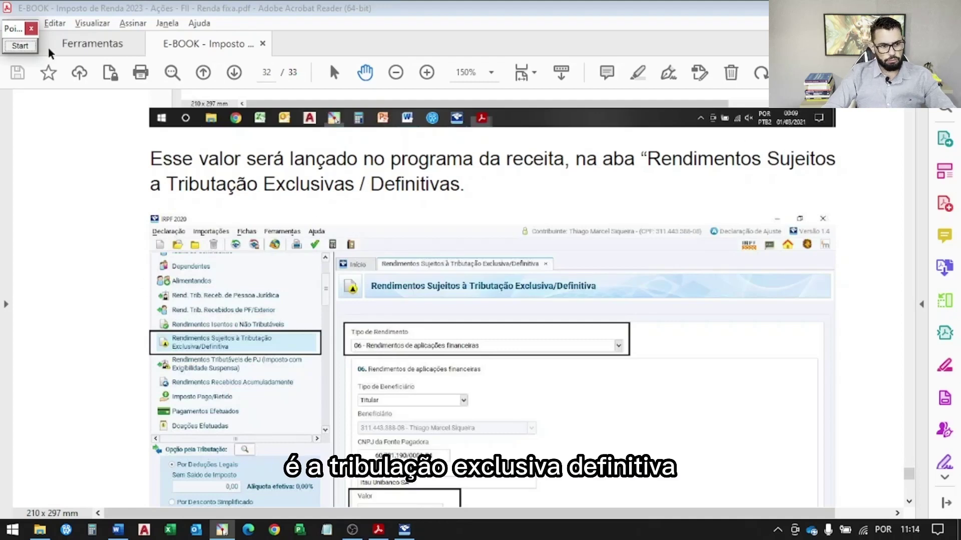
click(20, 45)
mouse_move(173, 305)
mouse_down()
mouse_move(148, 350)
mouse_move(300, 375)
mouse_move(223, 287)
mouse_move(138, 303)
mouse_up()
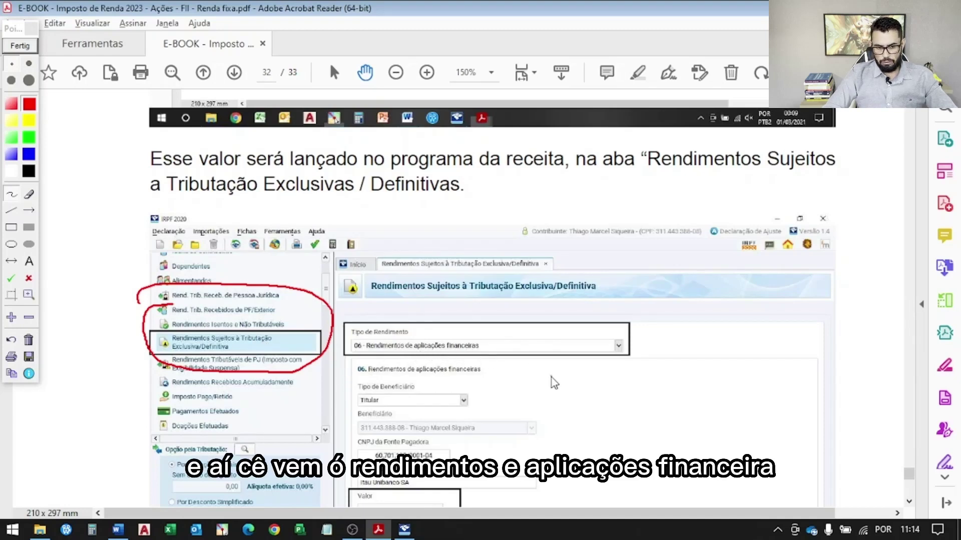
Clear the previous mark and circle the amount in the Valor field of the exclusive taxation example.
click(19, 46)
scroll(452, 320, down, 2)
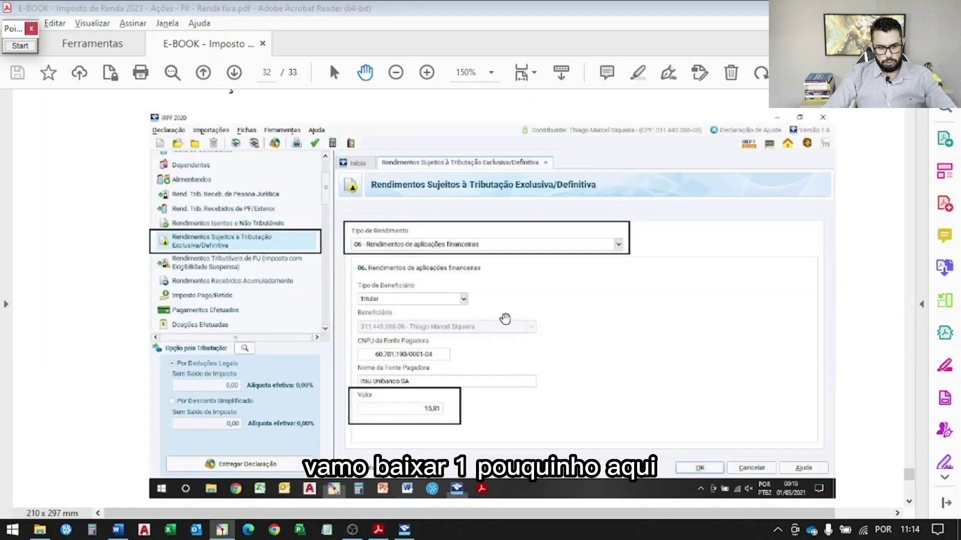
click(19, 46)
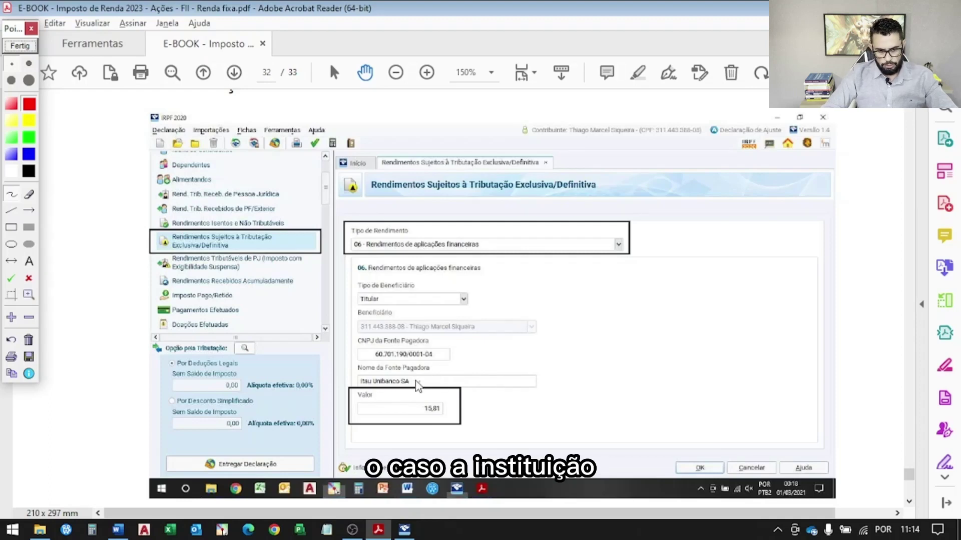
mouse_move(438, 384)
mouse_down()
mouse_move(385, 428)
mouse_move(453, 388)
mouse_up()
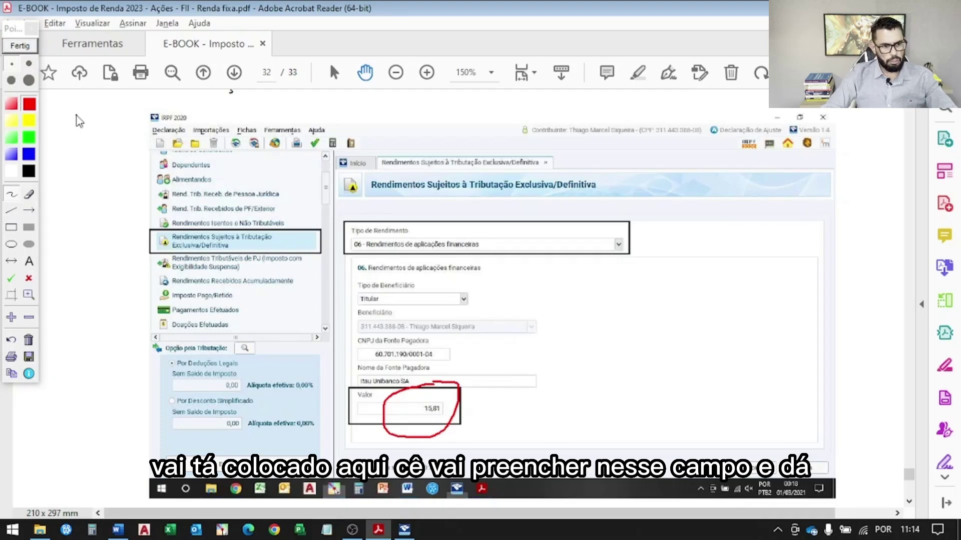
In the exempt income paragraph, underline "Caderneta de Poupança", "LCI, LCA", "Não", "(CRA e CRI)" and code "12" in red.
click(10, 46)
scroll(177, 261, down, 6)
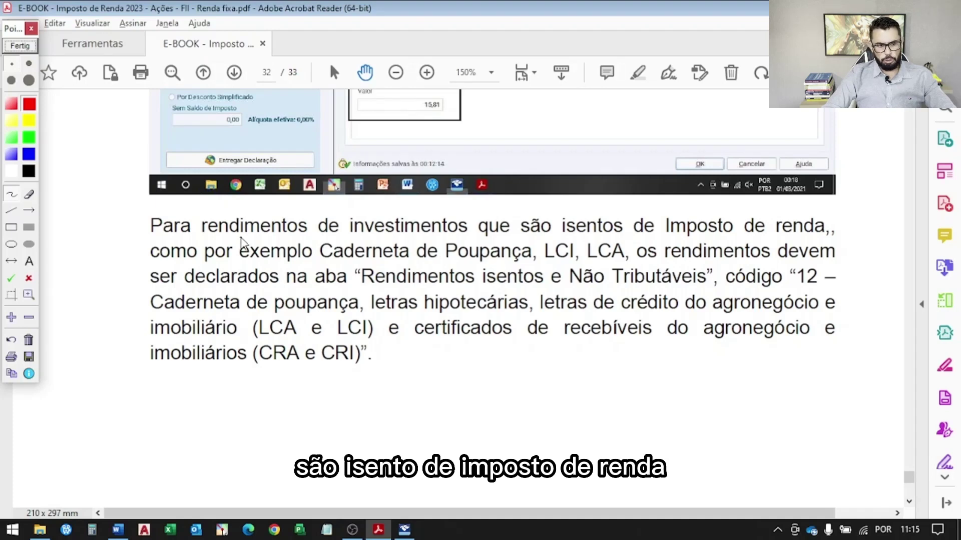
drag(543, 263, 653, 266)
drag(300, 261, 511, 263)
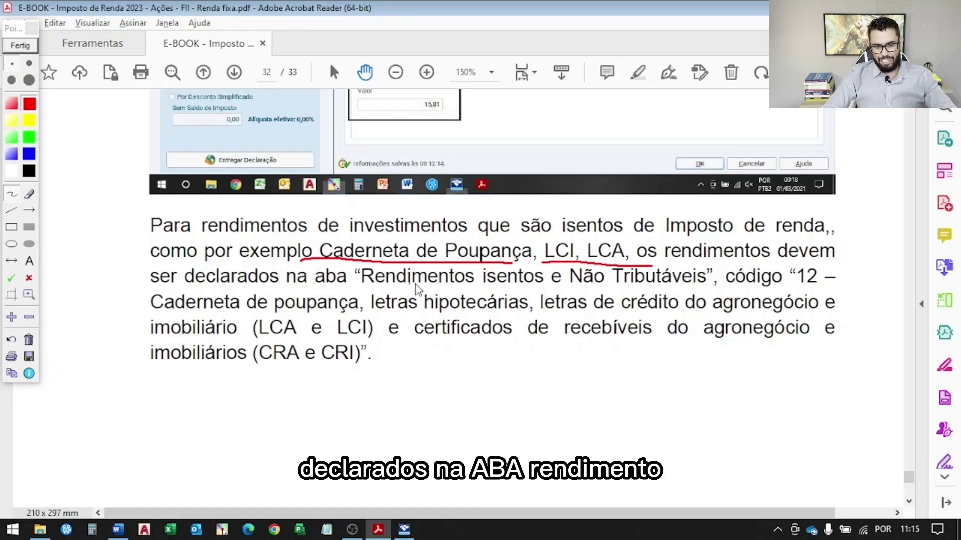
drag(579, 293, 615, 290)
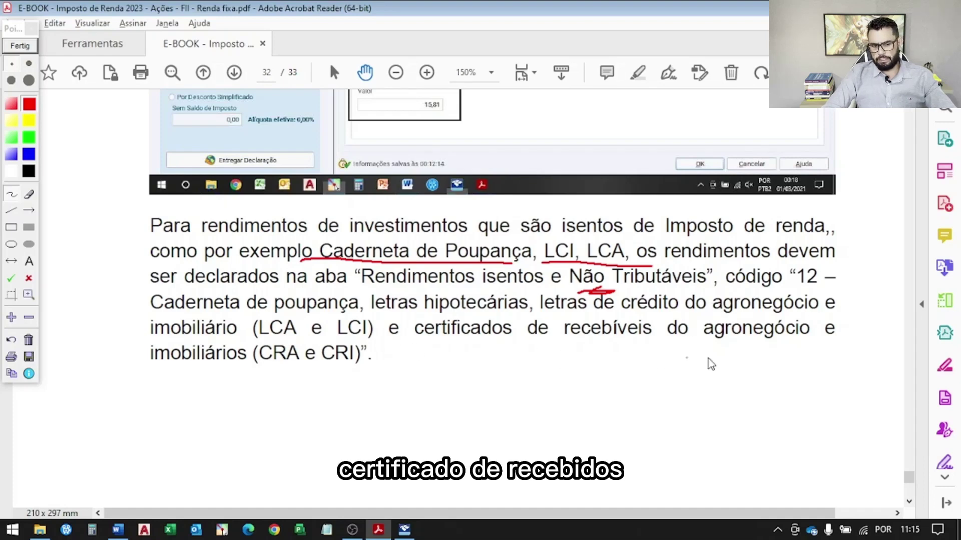
drag(254, 370, 414, 382)
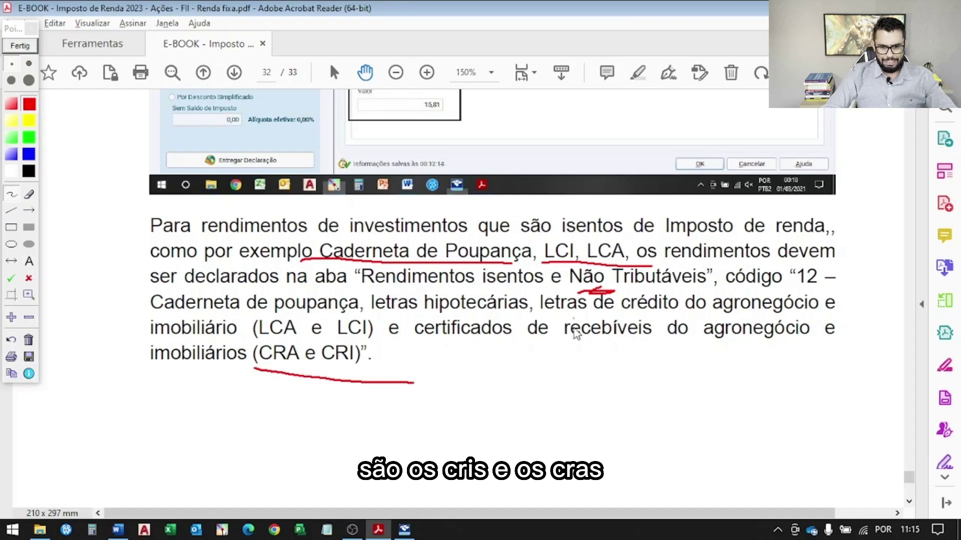
drag(792, 293, 825, 290)
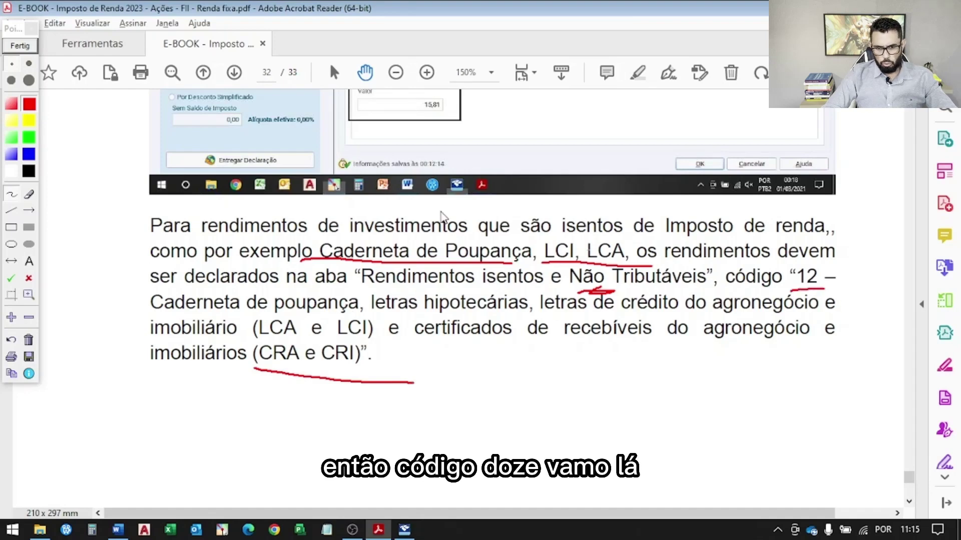
On page 33, mark "Rendimentos Isentos e Não Tributáveis", code 12, and the example's beneficiary, payer, Valor and OK areas in red.
click(20, 45)
key(Page_Down)
click(20, 45)
mouse_move(167, 165)
mouse_down()
mouse_move(147, 188)
mouse_move(244, 203)
mouse_move(296, 198)
mouse_move(159, 159)
mouse_up()
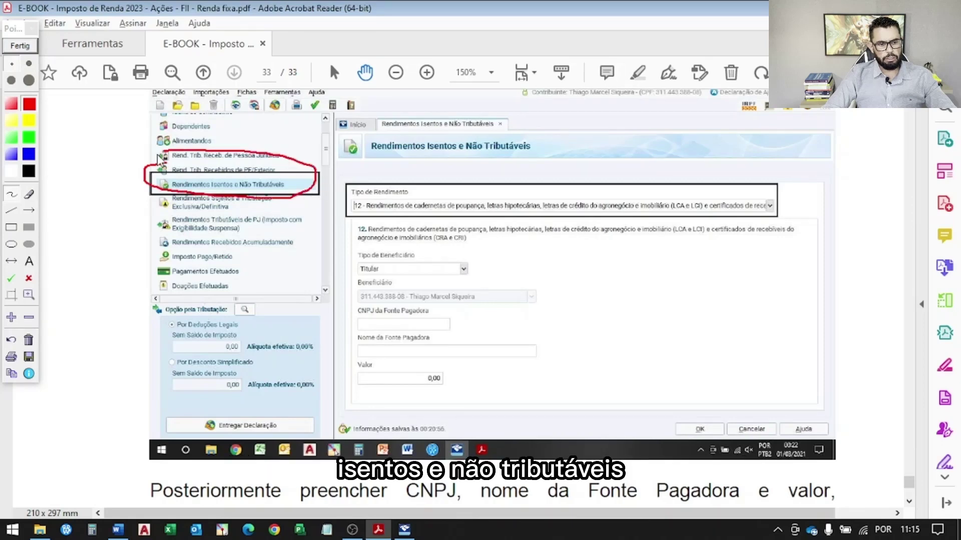
drag(359, 176, 356, 215)
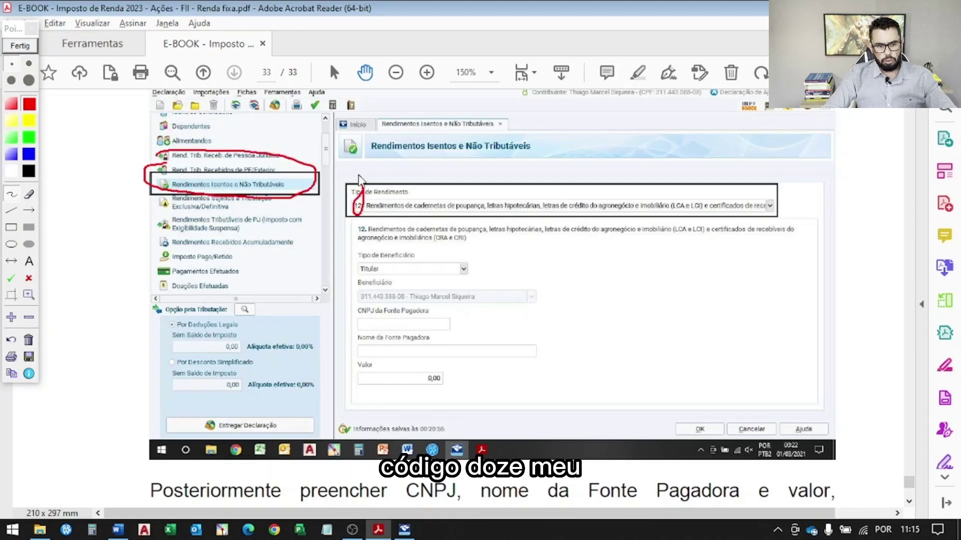
mouse_move(450, 270)
mouse_down()
mouse_move(356, 280)
mouse_move(460, 256)
mouse_move(420, 253)
mouse_up()
mouse_move(367, 326)
mouse_down()
mouse_move(412, 327)
mouse_move(426, 347)
mouse_up()
drag(400, 386, 412, 382)
mouse_move(706, 412)
mouse_down()
mouse_move(718, 393)
mouse_move(662, 381)
mouse_up()
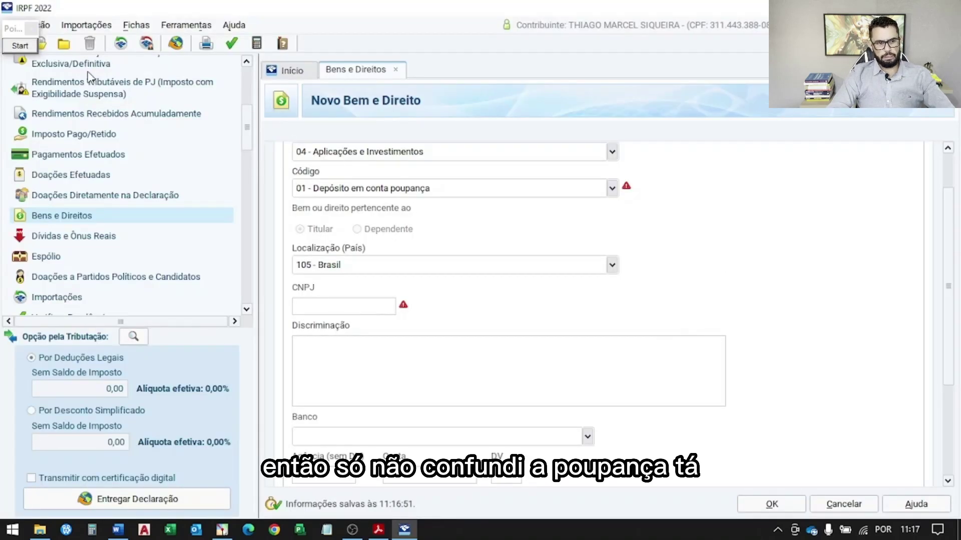
In the IRPF 2022 new asset entry, circle the savings Código area and the Banco section in red, and clear the marks.
click(20, 45)
mouse_move(407, 171)
mouse_down()
mouse_move(280, 167)
mouse_move(457, 274)
mouse_move(434, 168)
mouse_up()
mouse_move(369, 391)
mouse_down()
mouse_move(292, 426)
mouse_move(370, 492)
mouse_move(626, 450)
mouse_move(295, 391)
mouse_up()
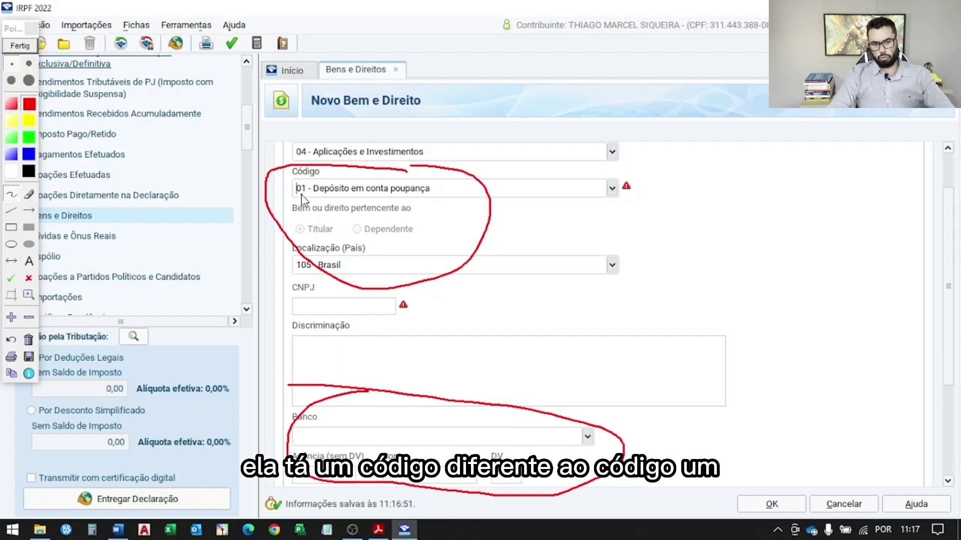
click(20, 46)
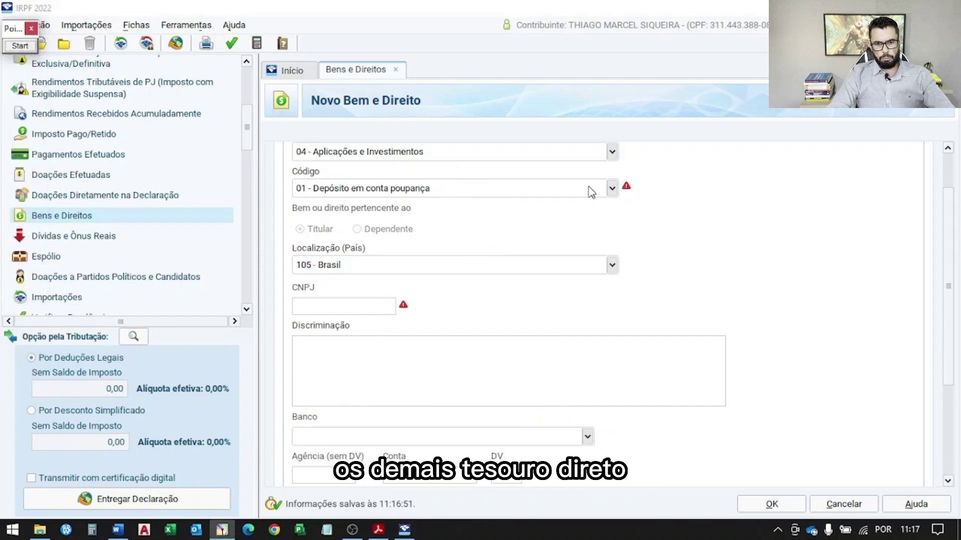
Review the Código options for Aplicações e Investimentos and keep "01 - Depósito em conta poupança".
click(611, 188)
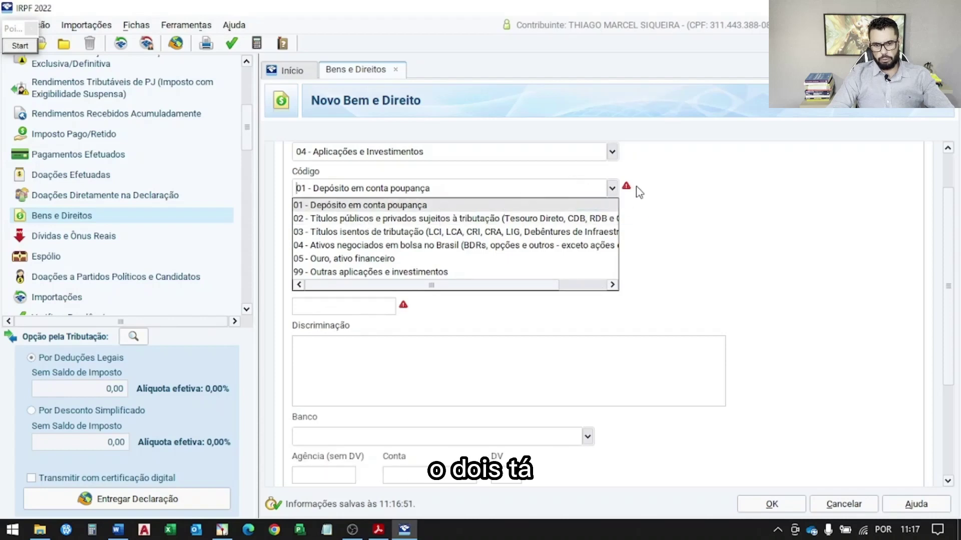
click(609, 206)
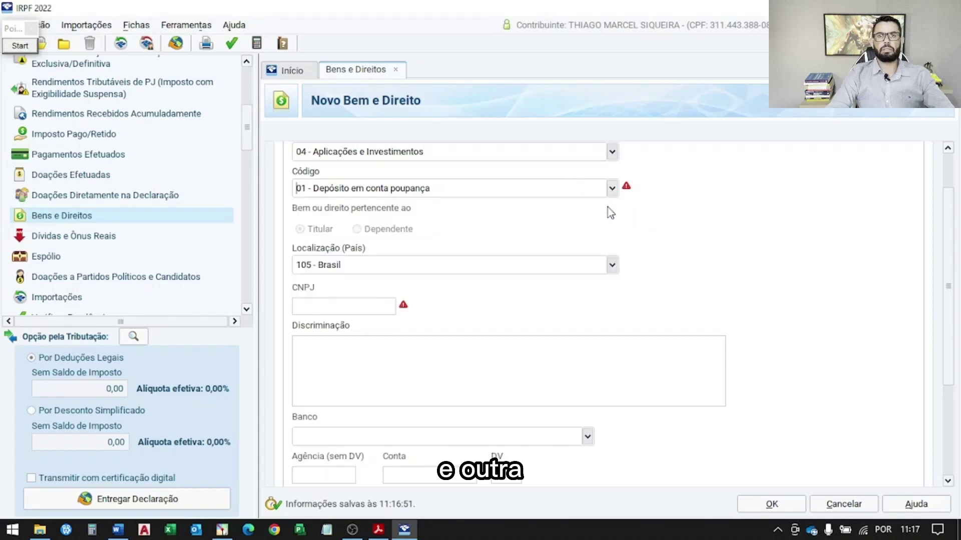